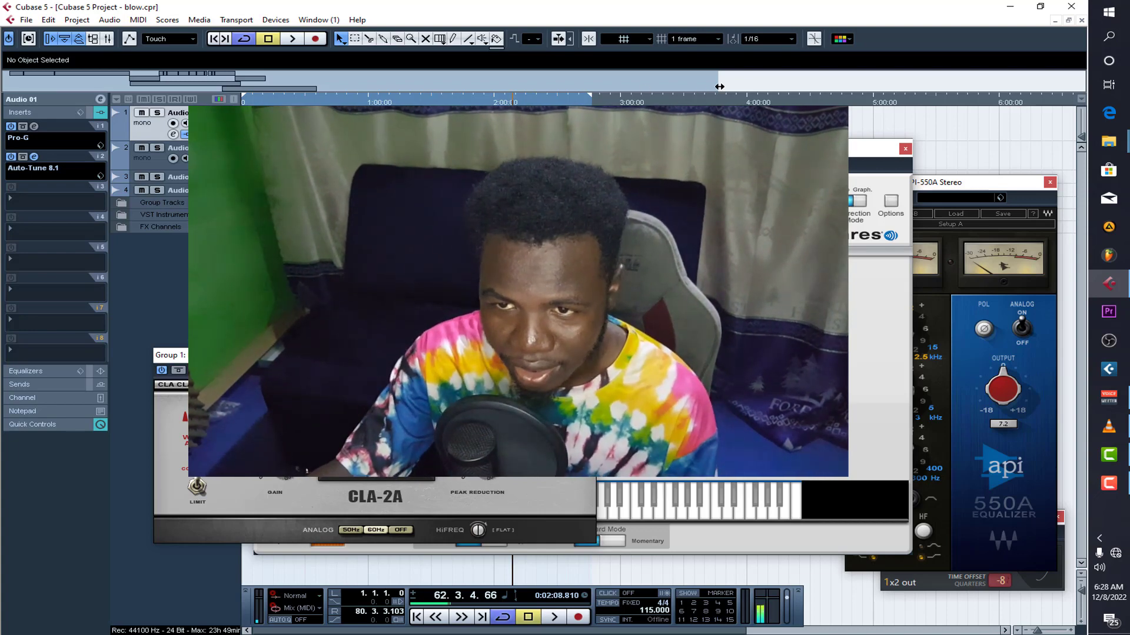
# Close the open Auto-Tune, CLA-2A and API-550A plug-in windows, leaving the FL Studio VSTi window open.
pyautogui.moveTo(719, 87); pyautogui.dragTo(562, 103)
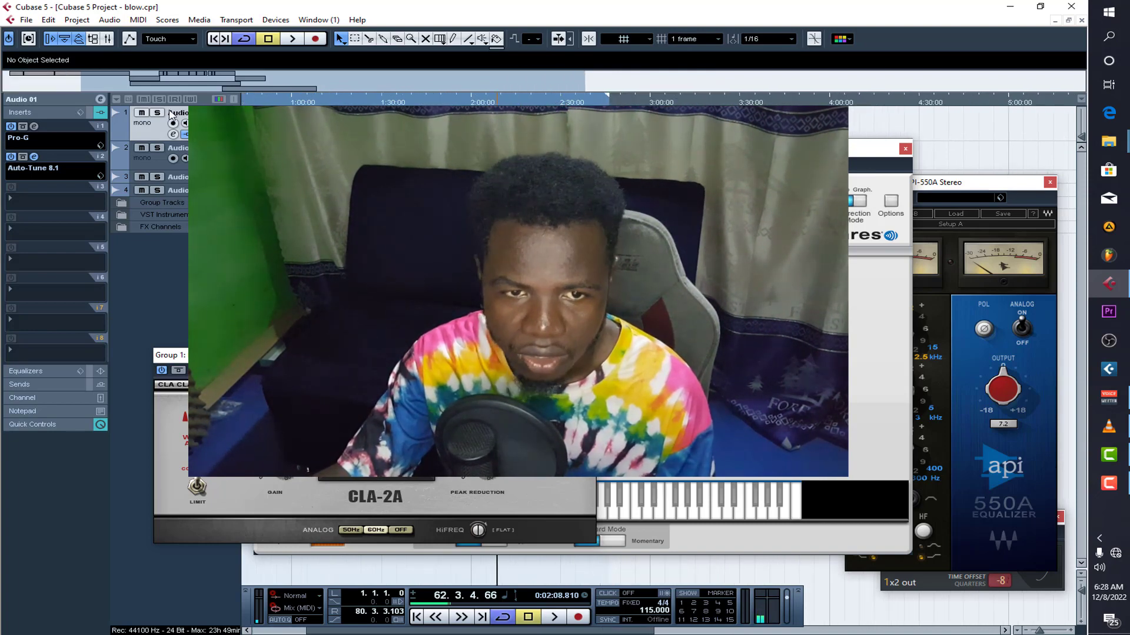
pyautogui.moveTo(84, 85); pyautogui.dragTo(111, 88)
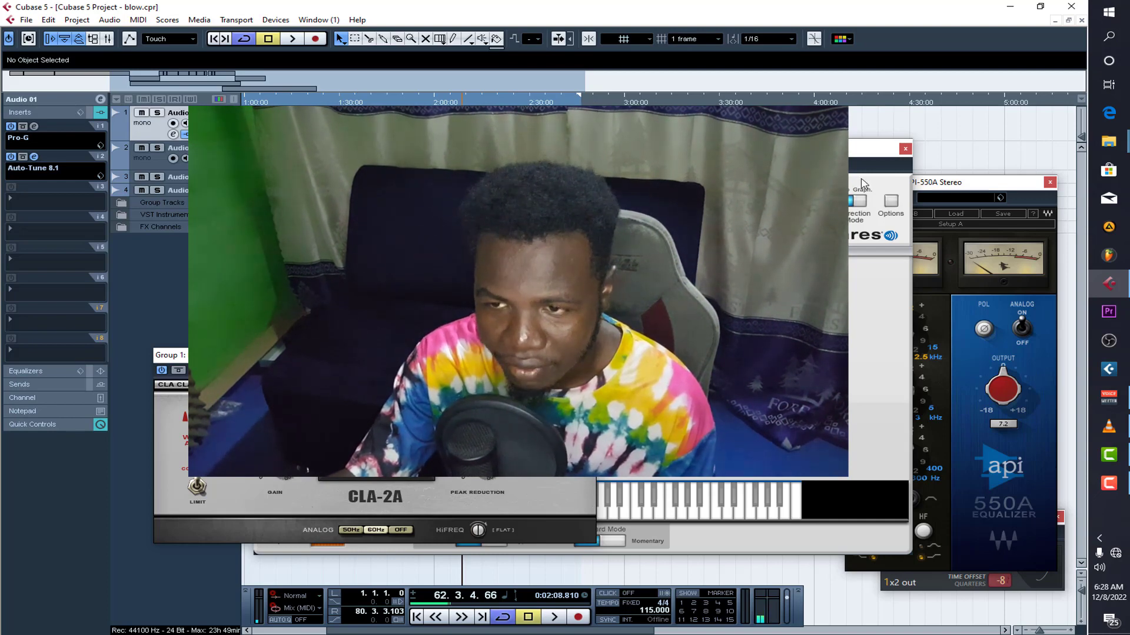
pyautogui.click(905, 148)
pyautogui.press('Escape')
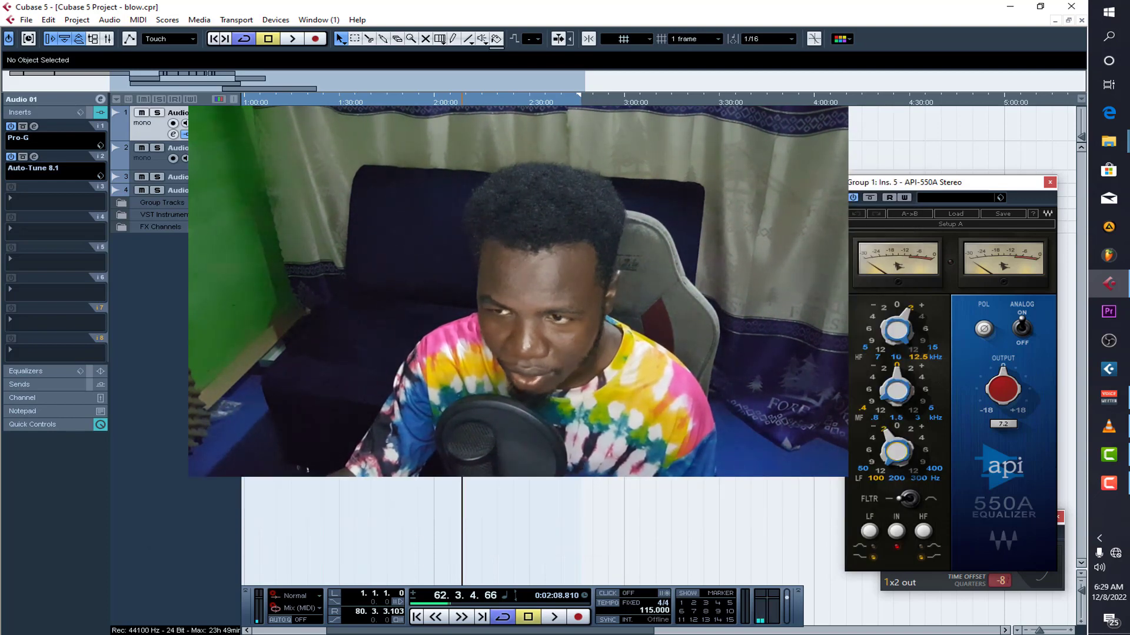
pyautogui.click(1050, 183)
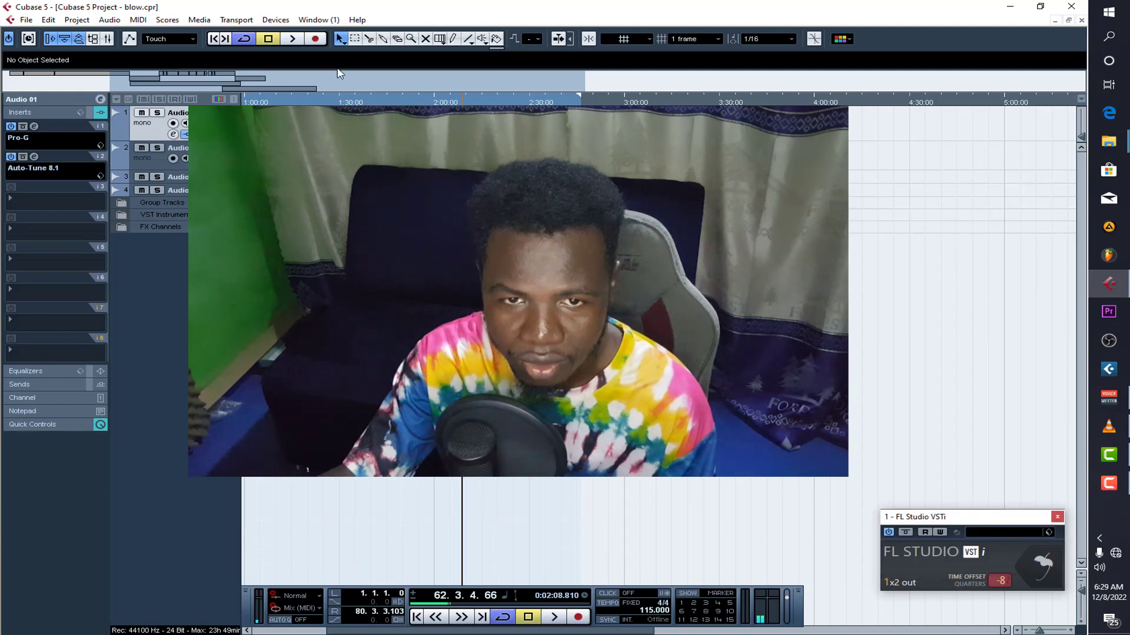
# Play the arrangement from the playhead position and select the Audio 02 track, enlarging its lane.
pyautogui.click(292, 39)
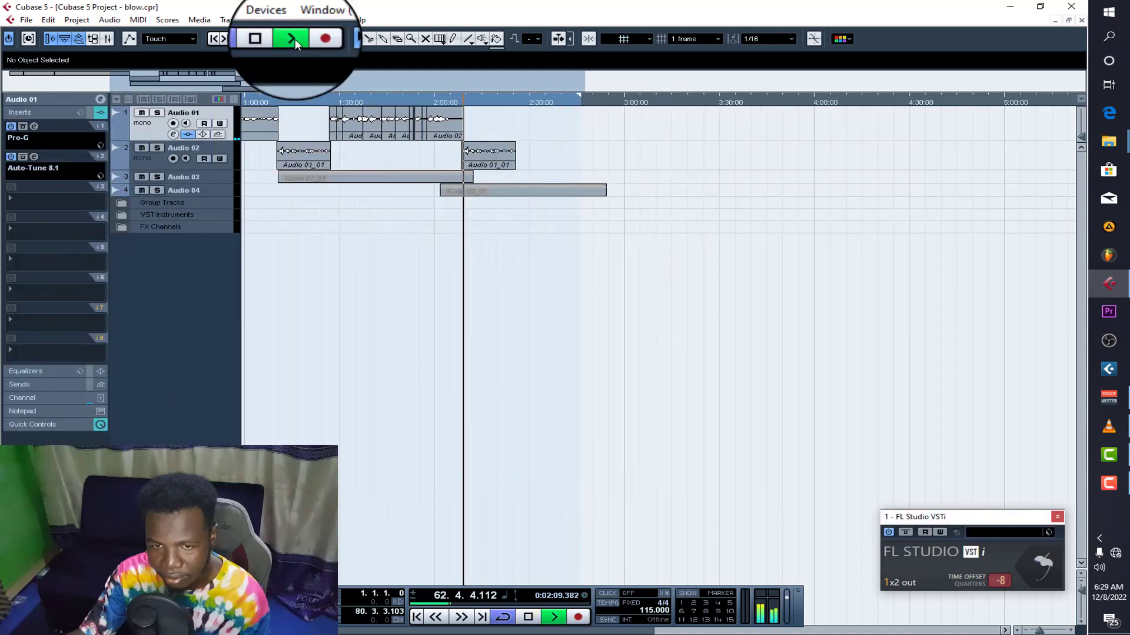
pyautogui.click(198, 170)
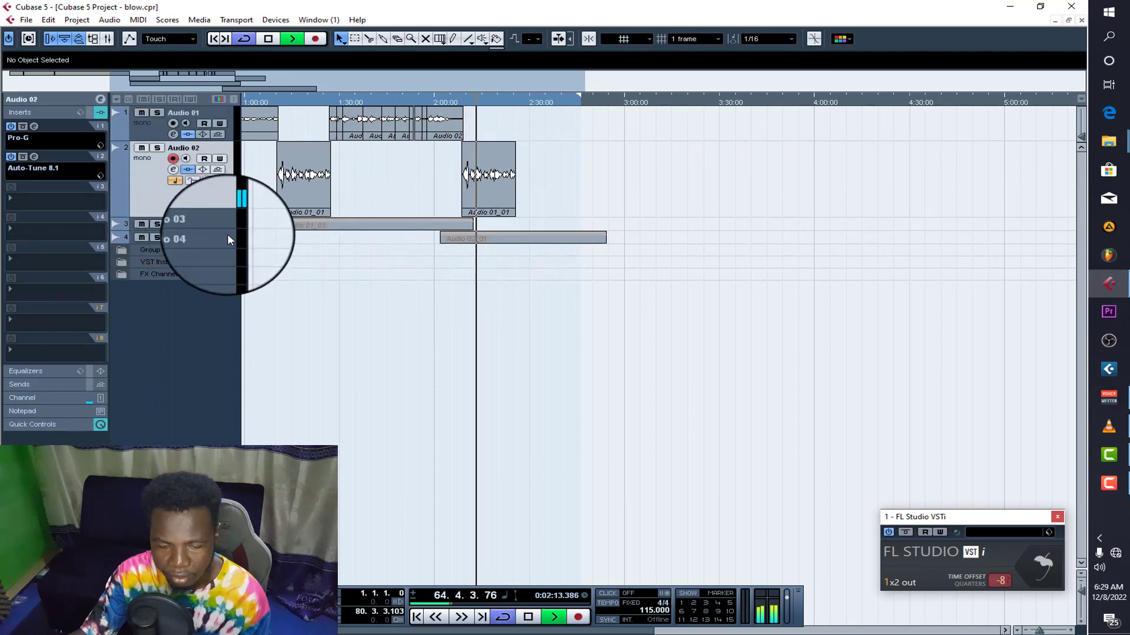
pyautogui.press('h')
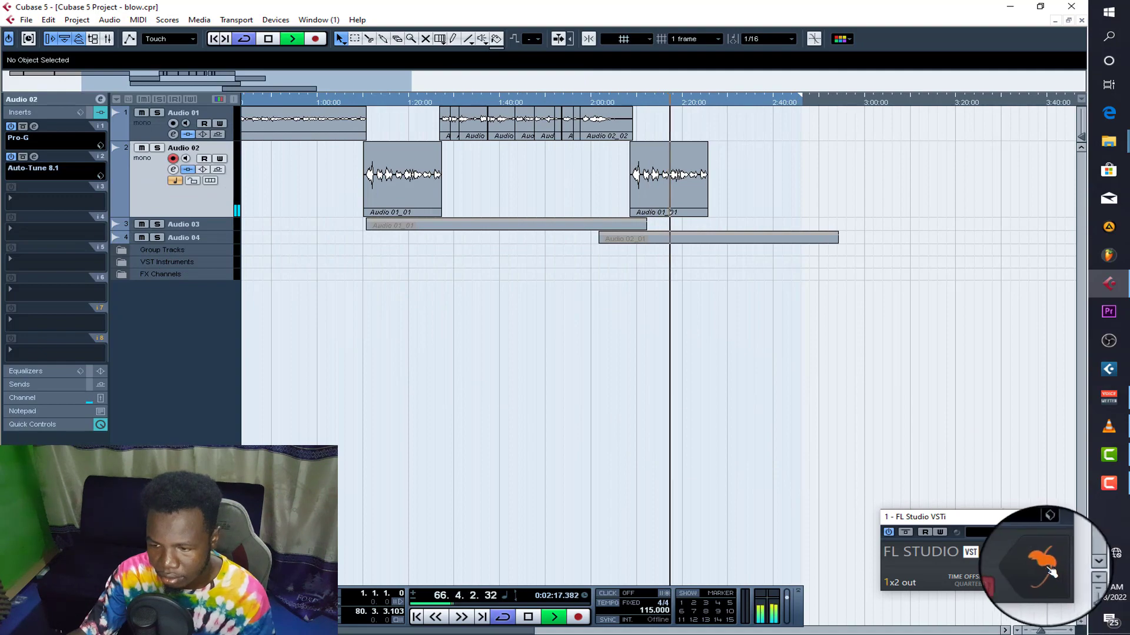
# Open the FL Studio VSTi, examine its playlist and the mixer's Master track during playback, return to the Cubase project and stop playback.
pyautogui.click(1045, 566)
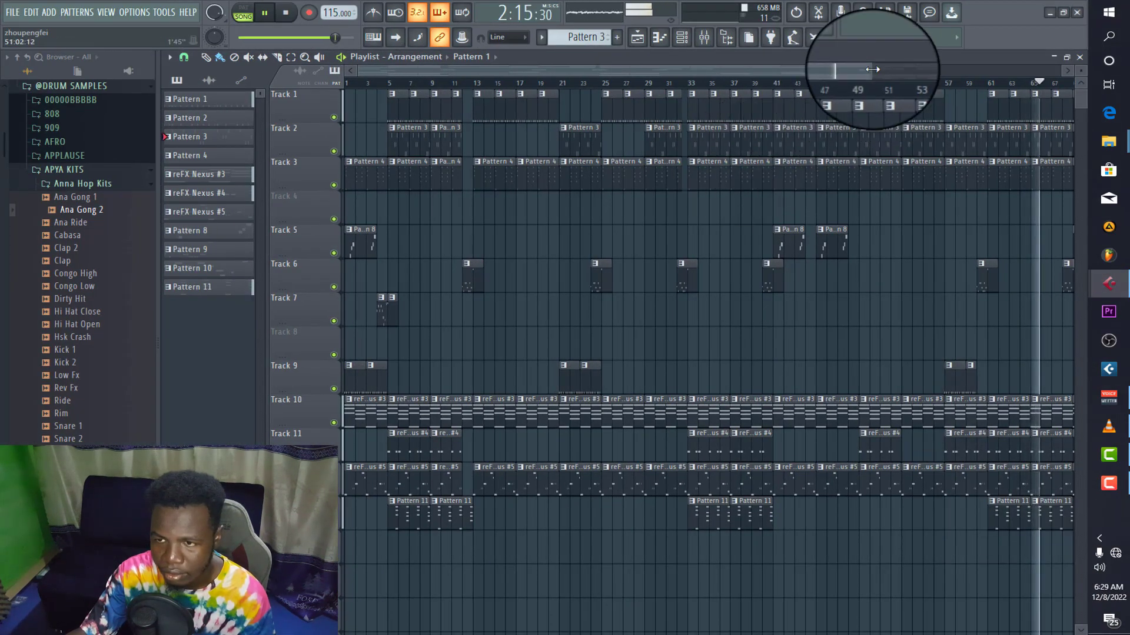
pyautogui.moveTo(869, 68); pyautogui.dragTo(1018, 68)
pyautogui.click(703, 37)
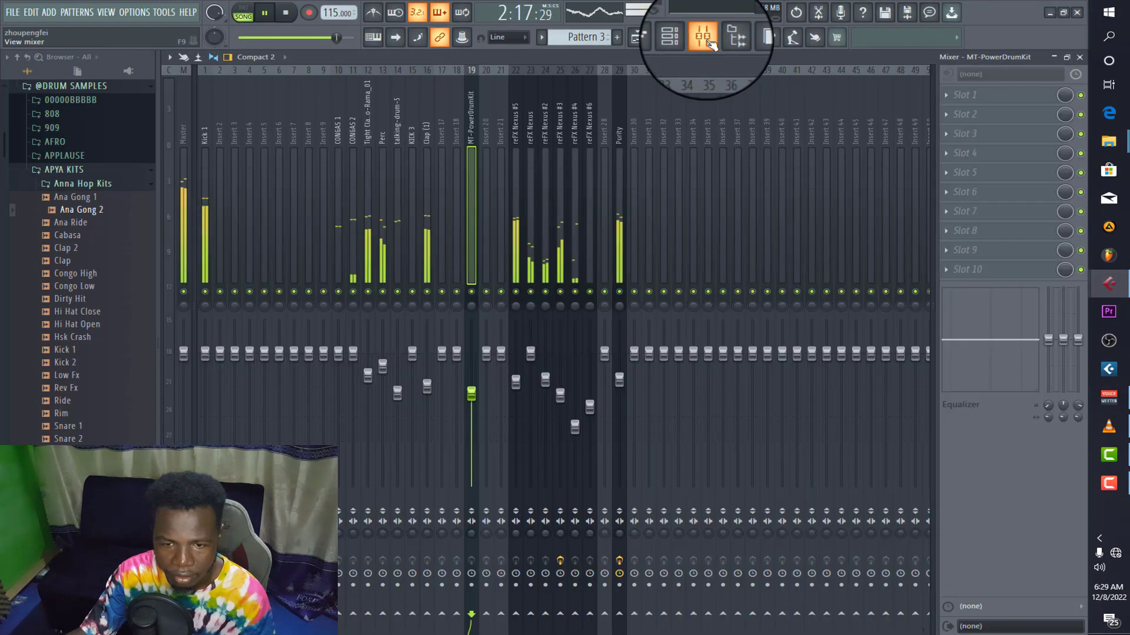
pyautogui.click(181, 247)
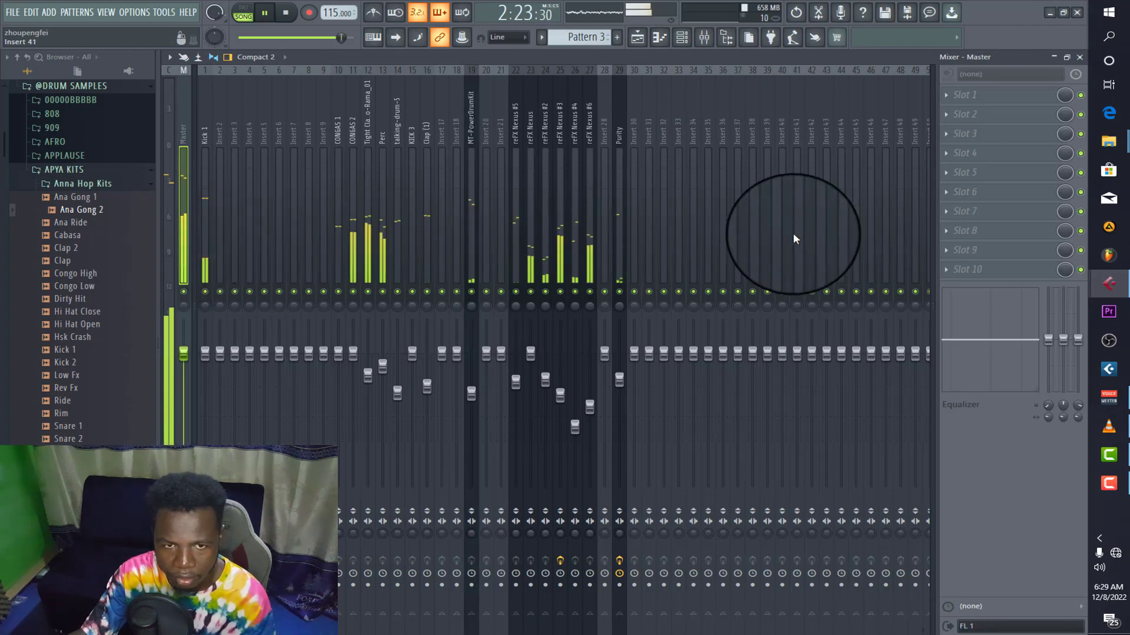
pyautogui.click(1081, 60)
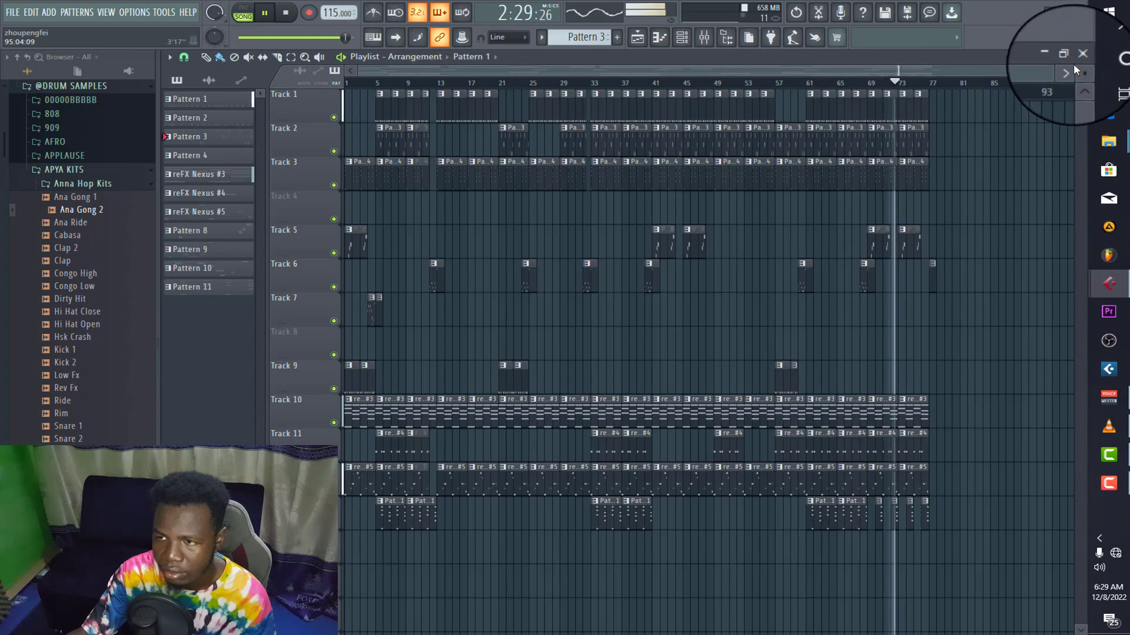
pyautogui.click(1076, 6)
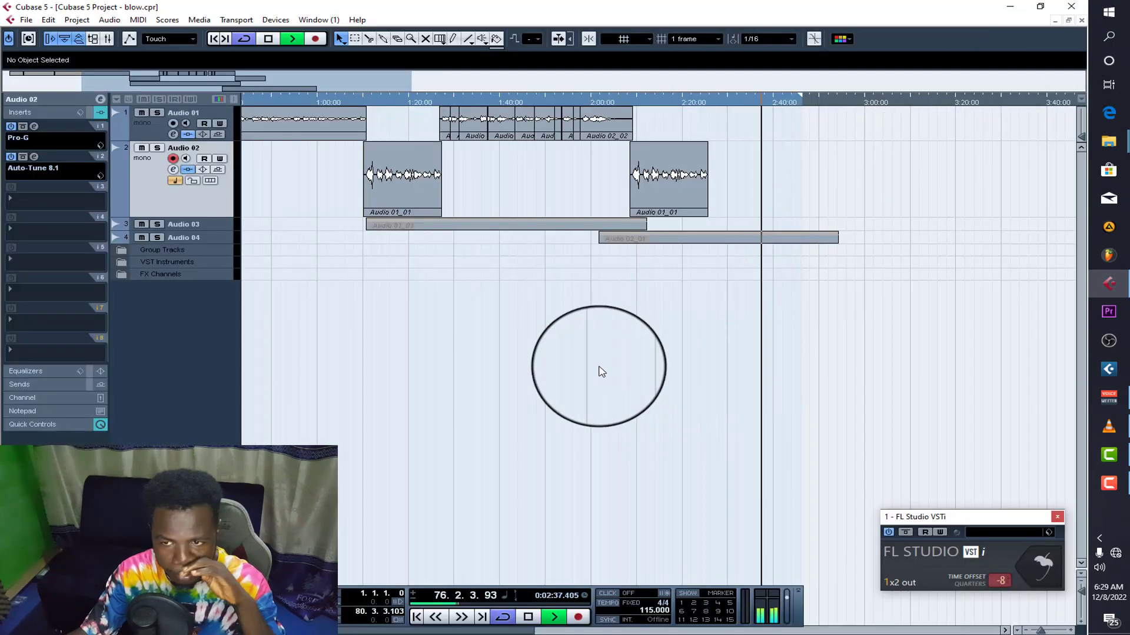
pyautogui.moveTo(381, 90); pyautogui.dragTo(554, 84)
pyautogui.press('space')
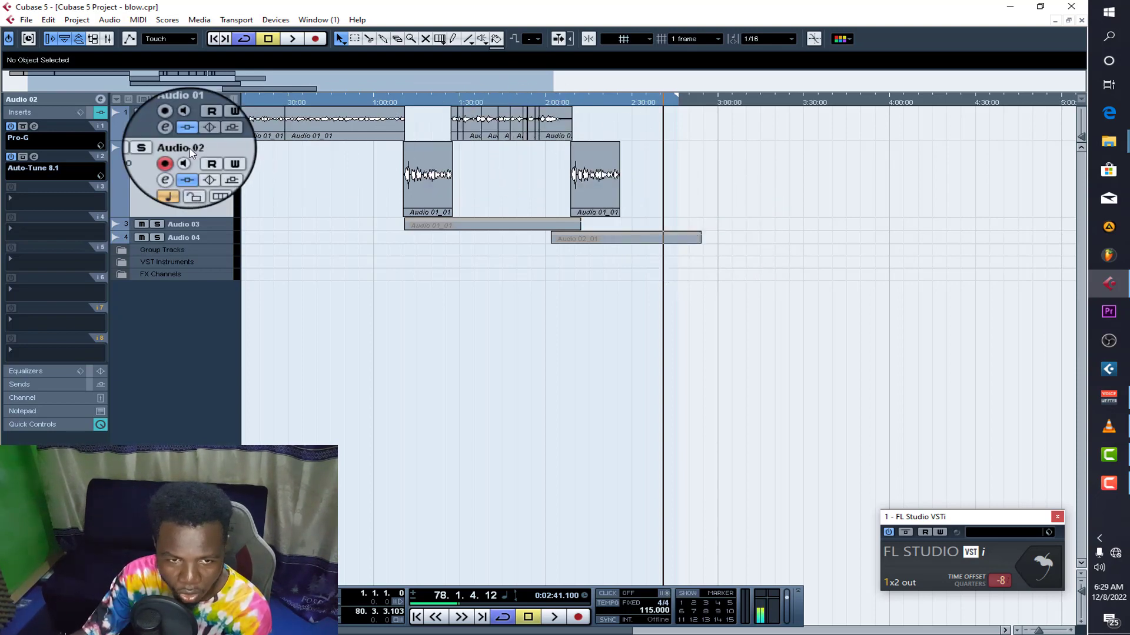
# Solo Audio 02 and bypass its inserts, and bypass the inserts and sends of Group 1 in the Group Tracks folder.
pyautogui.click(157, 148)
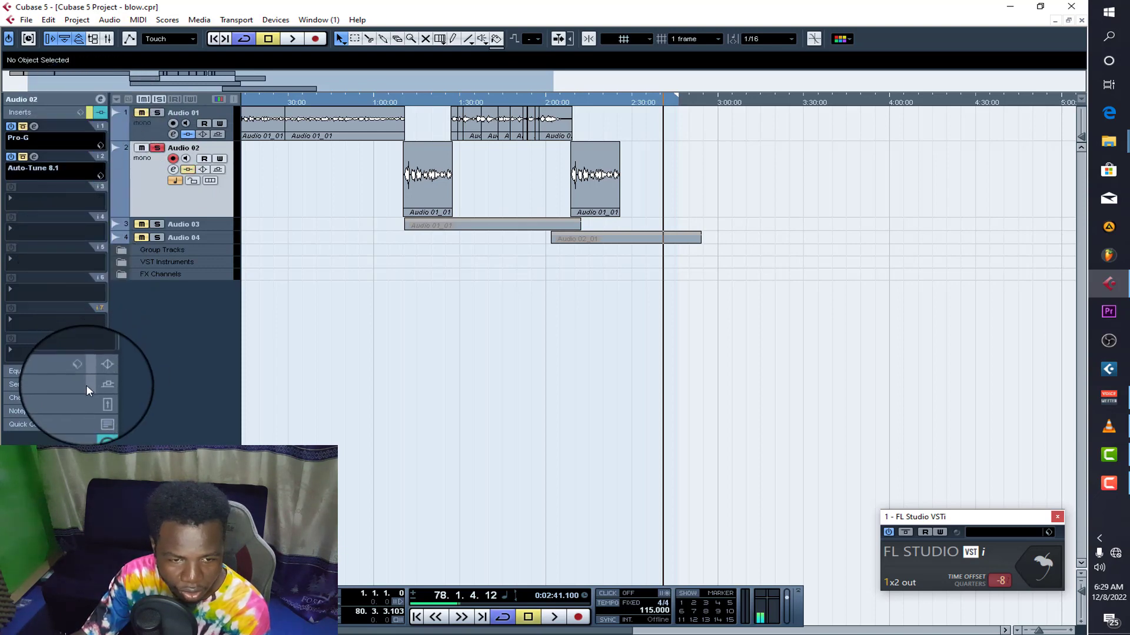
pyautogui.click(129, 253)
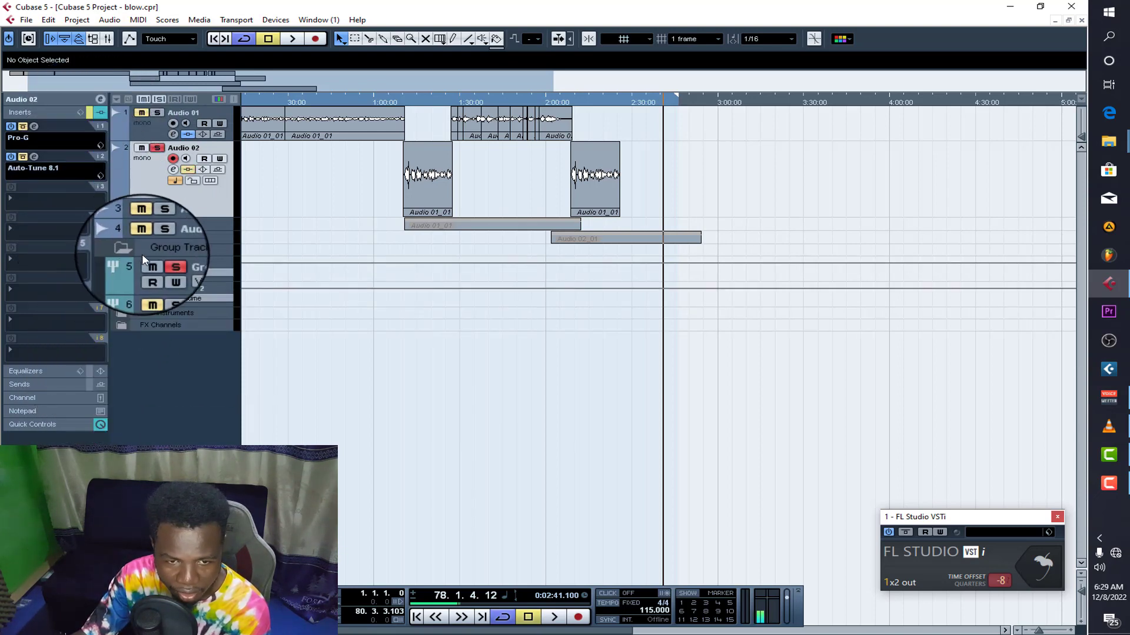
pyautogui.click(203, 266)
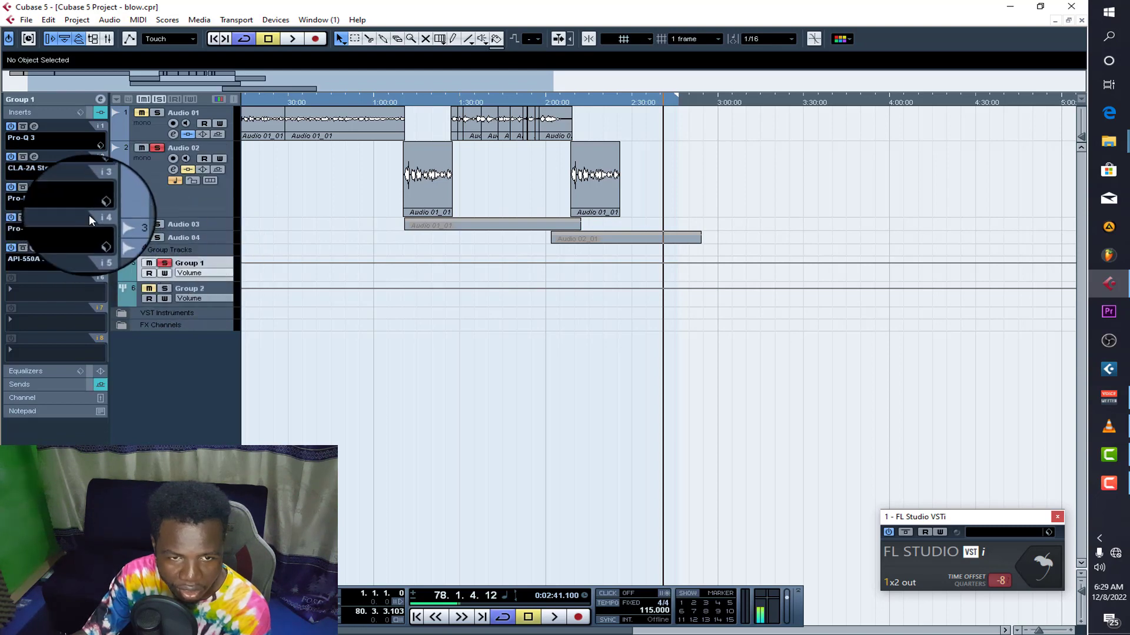
pyautogui.click(89, 111)
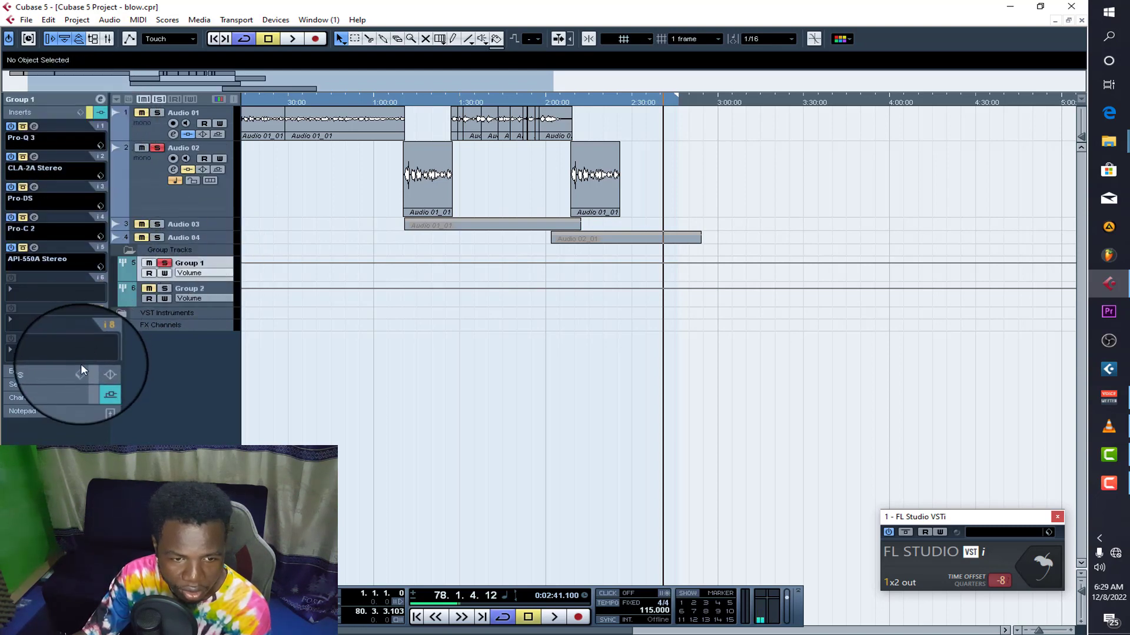
pyautogui.click(89, 384)
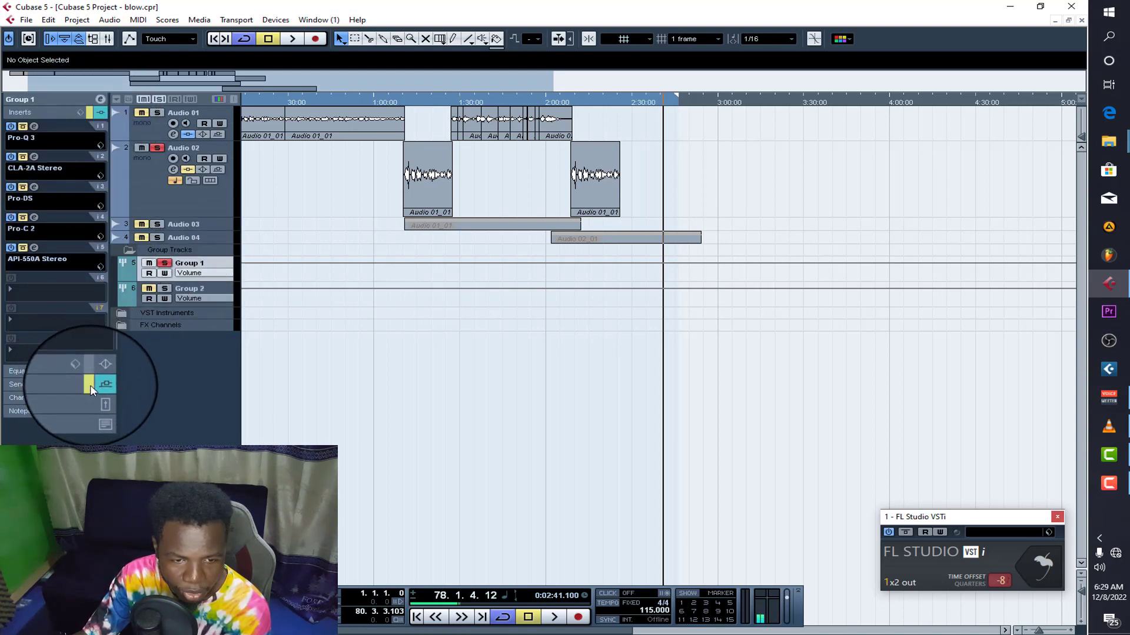
# Play the soloed Audio 02 vocal without effects from the start of its second clip near 2:08, then stop.
pyautogui.click(568, 103)
pyautogui.press('space')
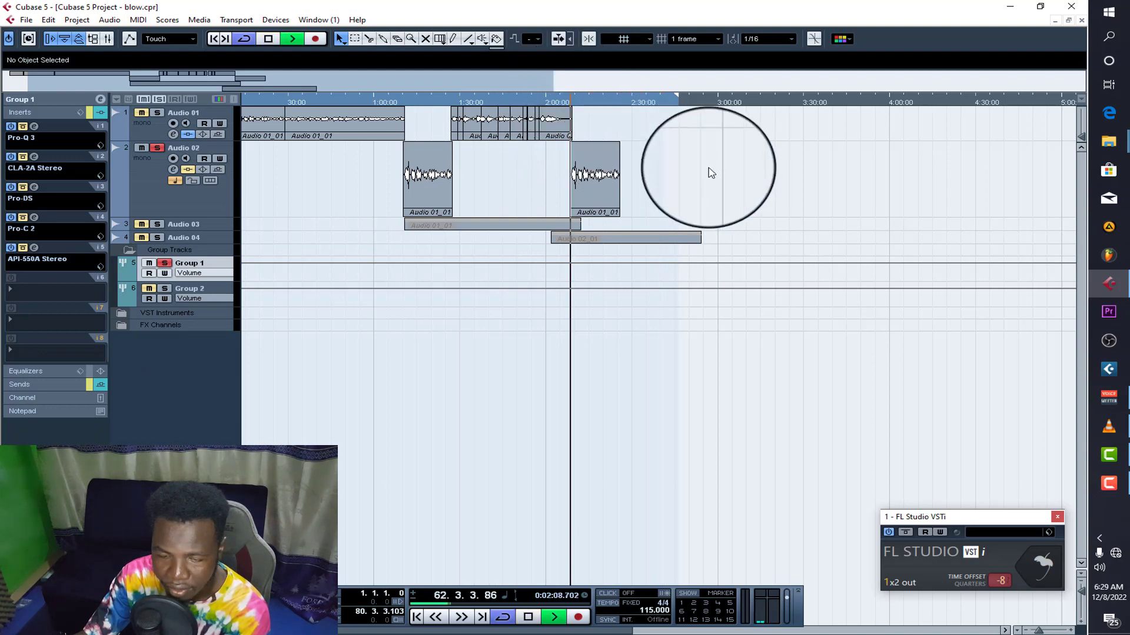
pyautogui.press('h')
pyautogui.press('h')
pyautogui.press('h')
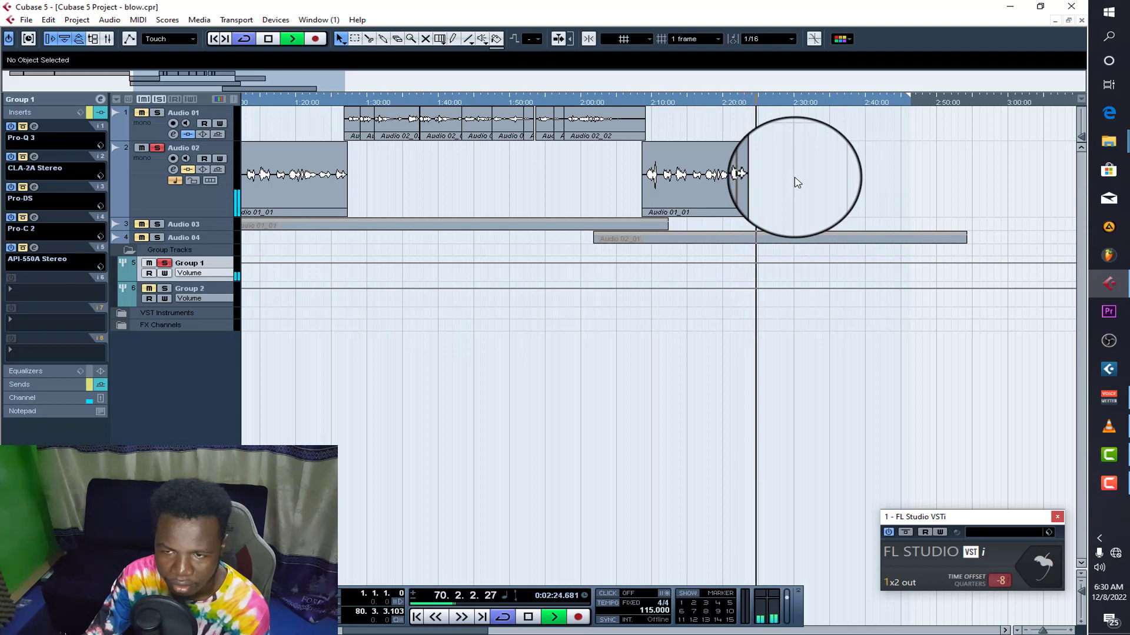
pyautogui.press('space')
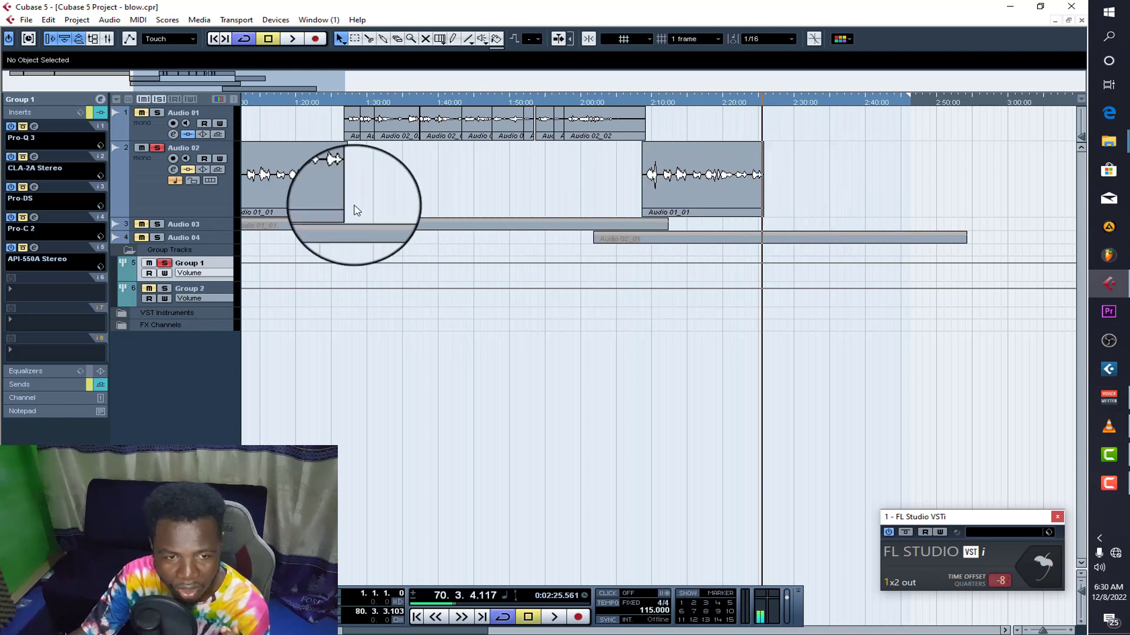
# Reactivate the Pro-G and Auto-Tune 8.1 inserts on Audio 02, review both plug-ins' settings and close their windows.
pyautogui.click(179, 201)
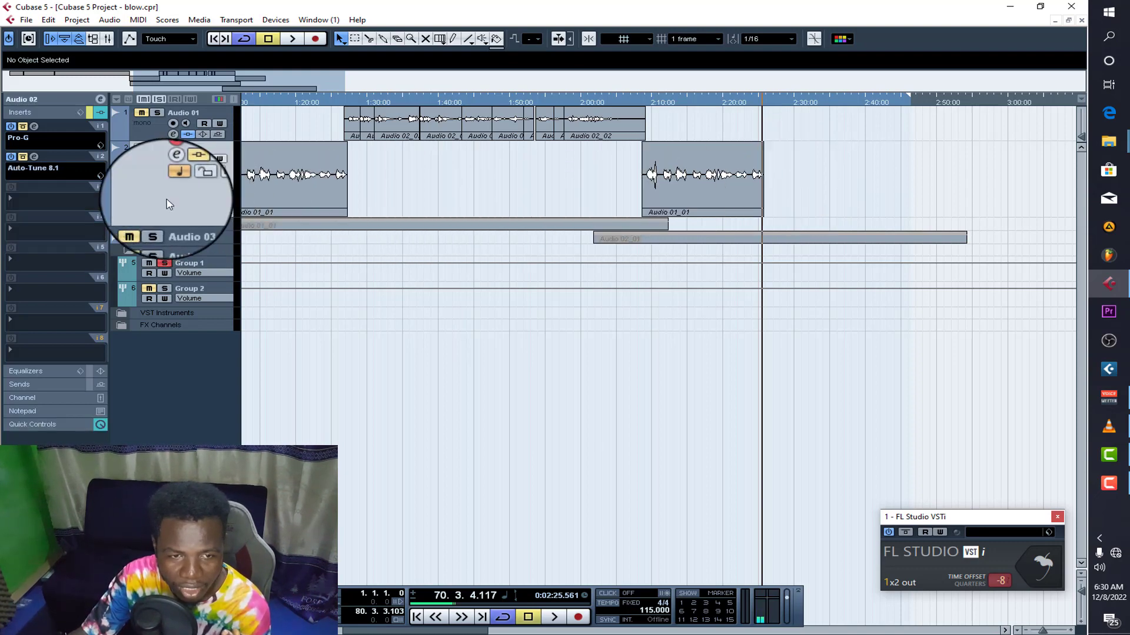
pyautogui.click(32, 126)
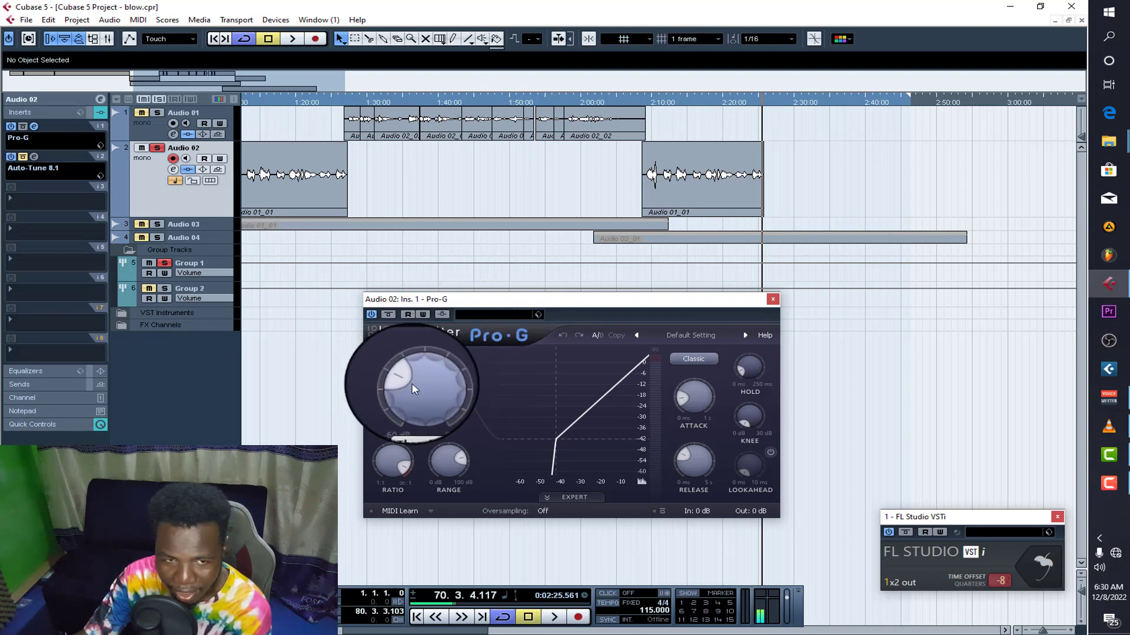
pyautogui.click(35, 157)
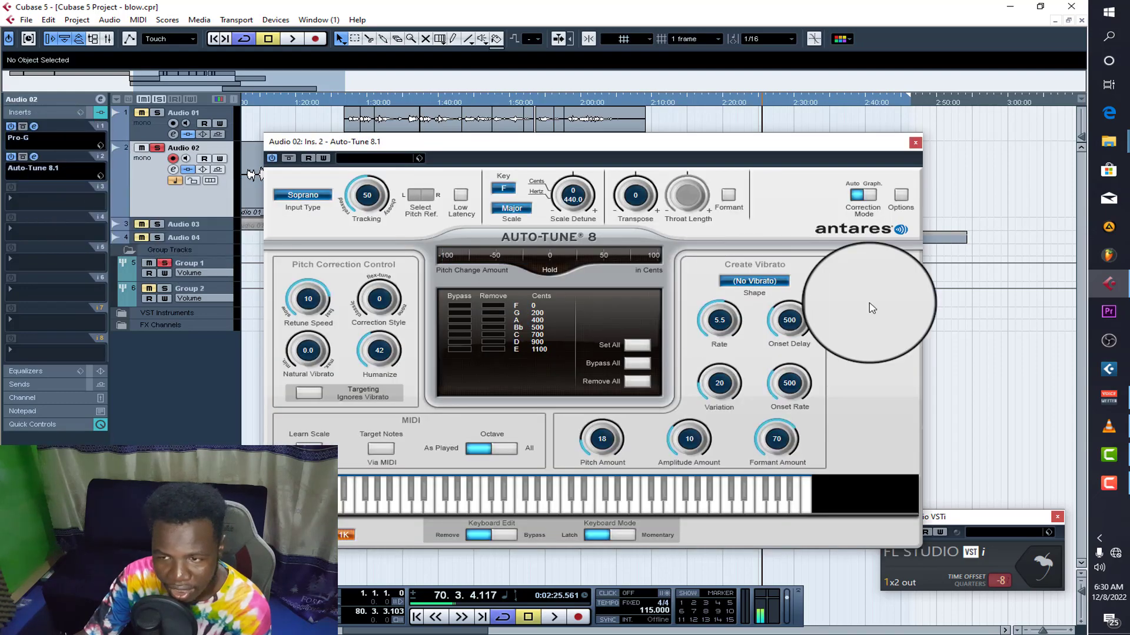
pyautogui.moveTo(724, 147); pyautogui.dragTo(949, 185)
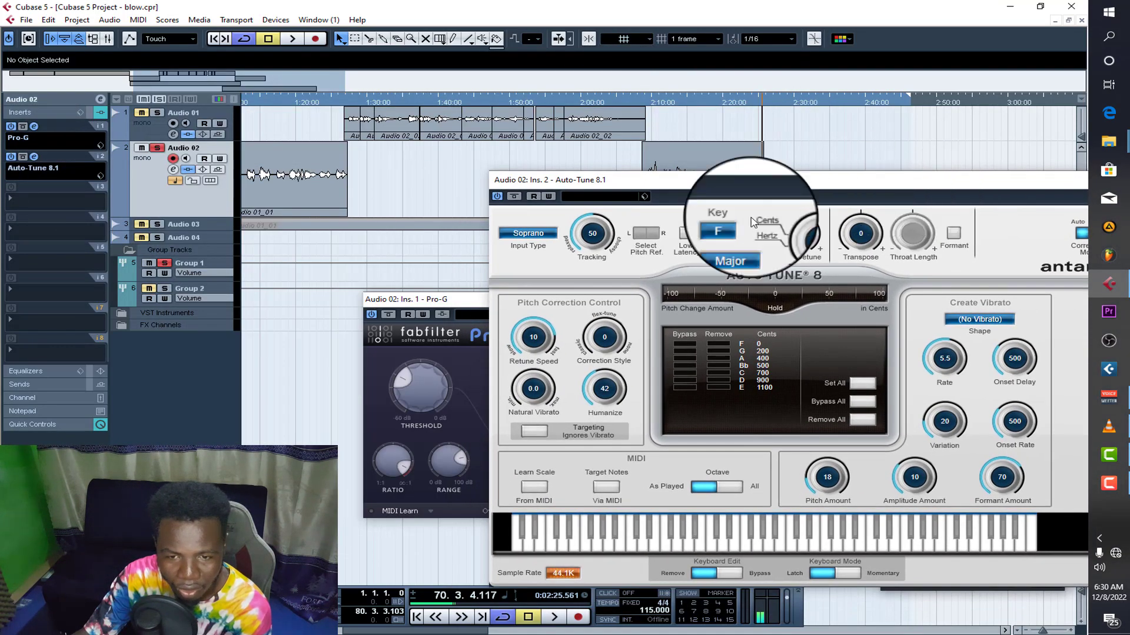
pyautogui.moveTo(503, 306); pyautogui.dragTo(575, 305)
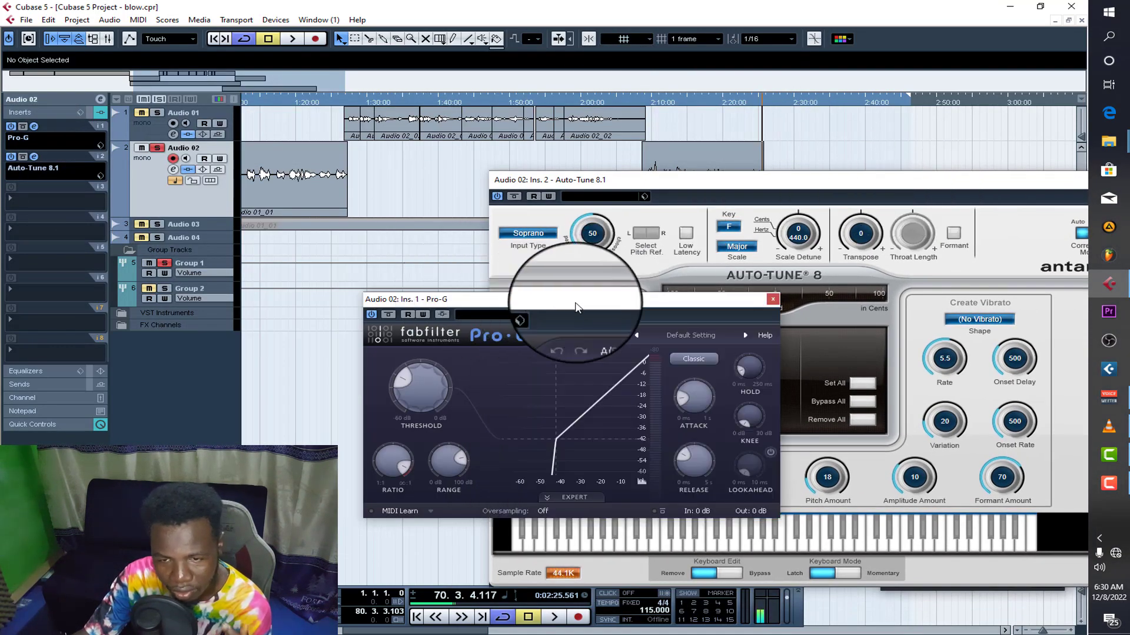
pyautogui.click(772, 299)
pyautogui.moveTo(820, 178); pyautogui.dragTo(600, 172)
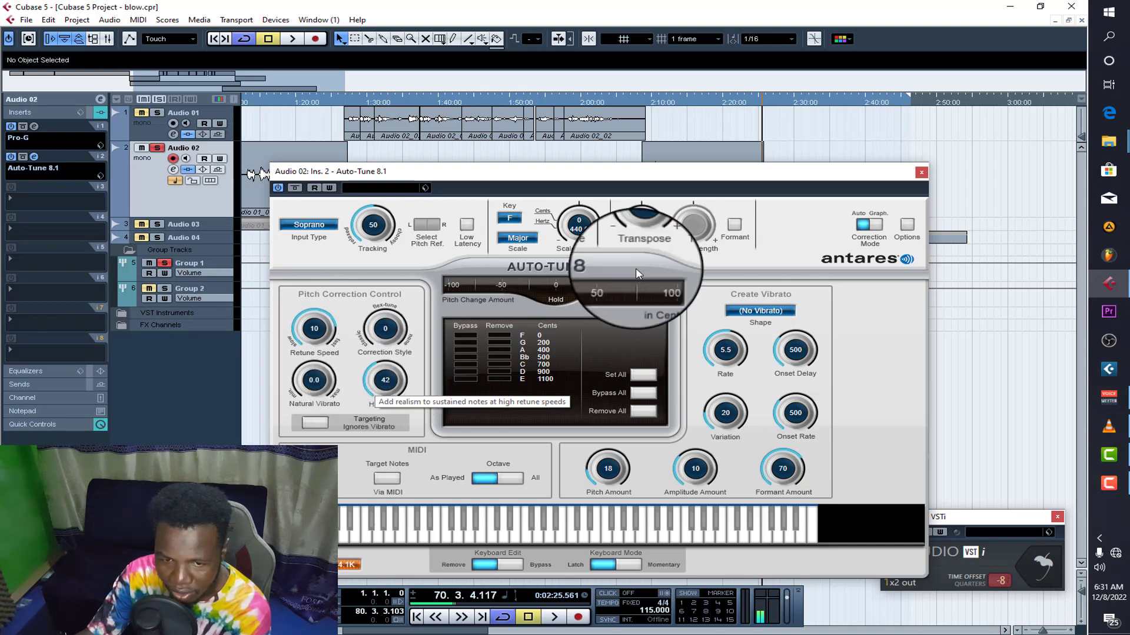
pyautogui.click(921, 173)
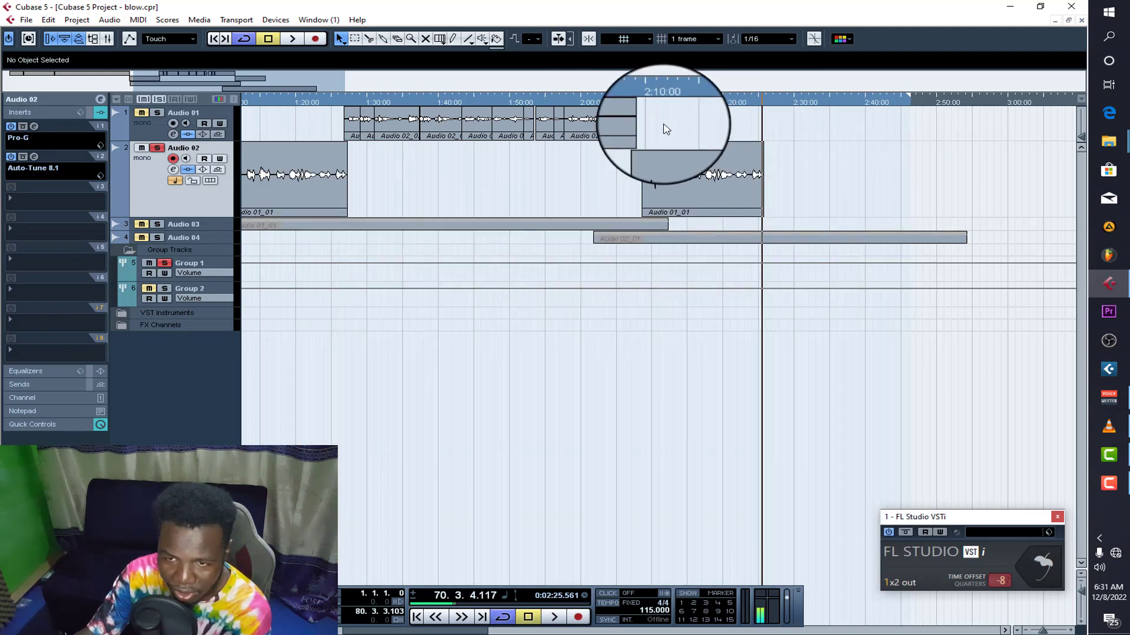
# Play Audio 02's second clip with Pro-G and Auto-Tune active, enlarge the track lane to inspect the waveform, and stop.
pyautogui.click(643, 105)
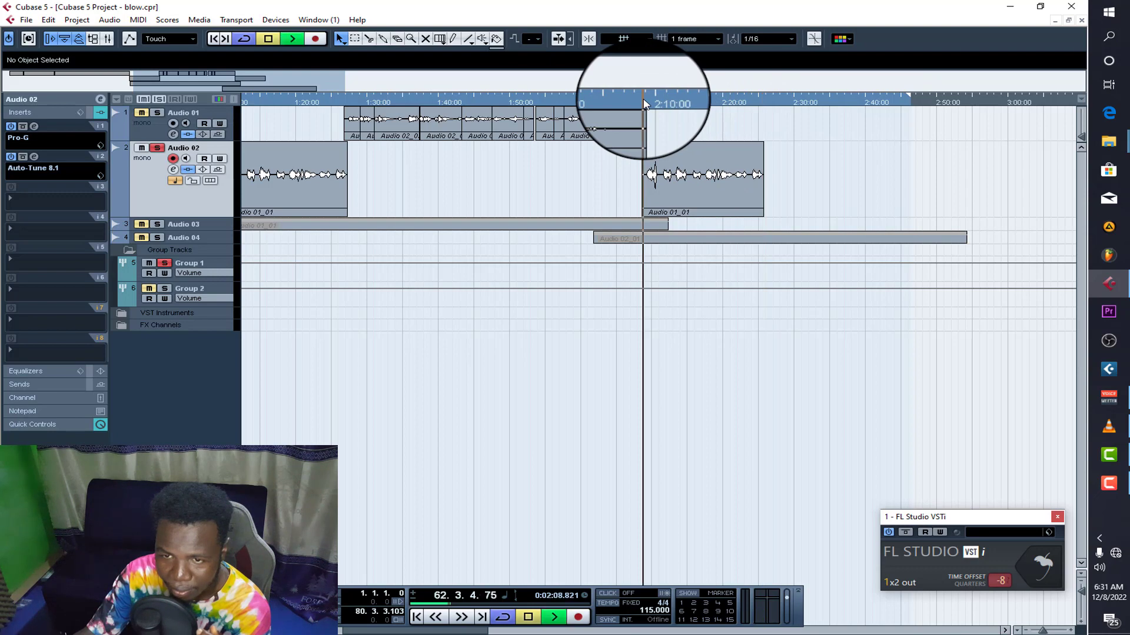
pyautogui.press('space')
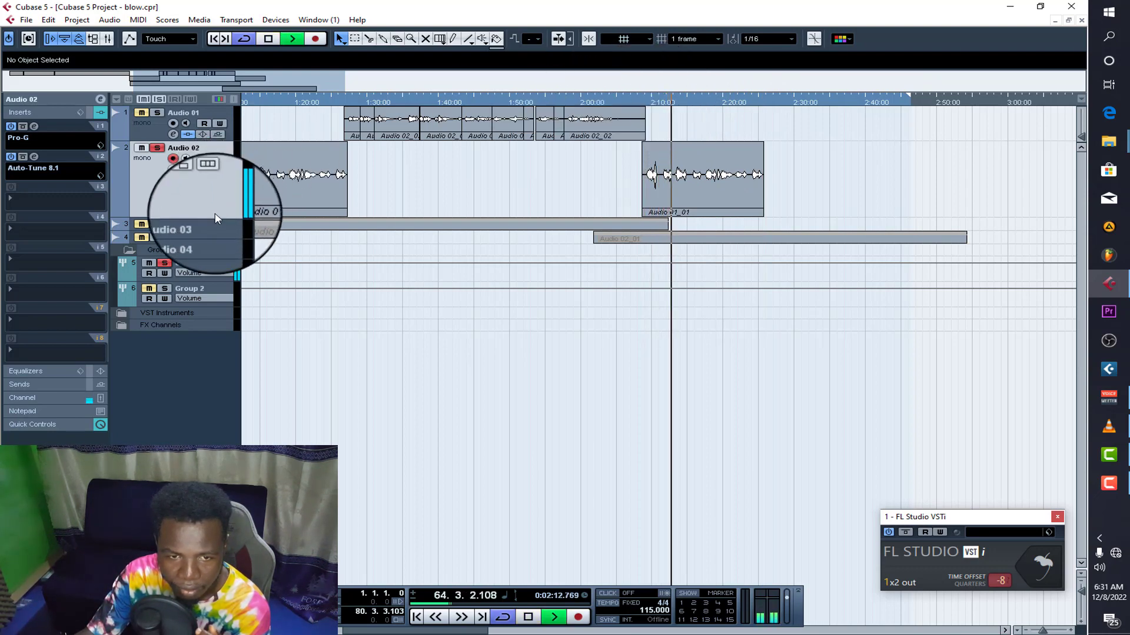
pyautogui.moveTo(225, 216); pyautogui.dragTo(224, 369)
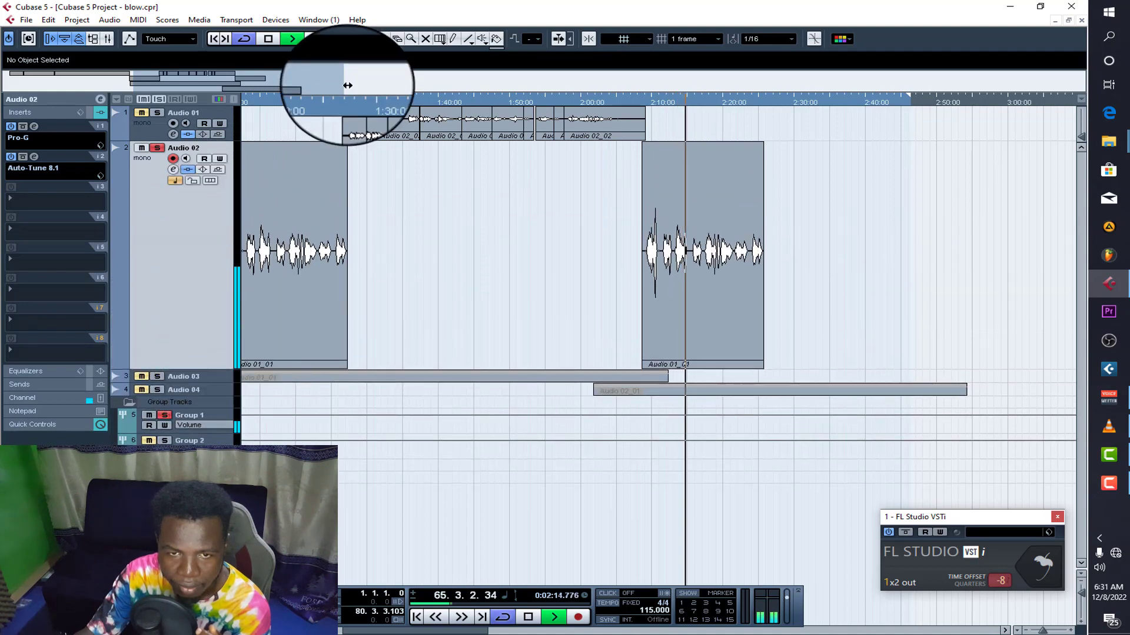
pyautogui.moveTo(344, 77); pyautogui.dragTo(279, 89)
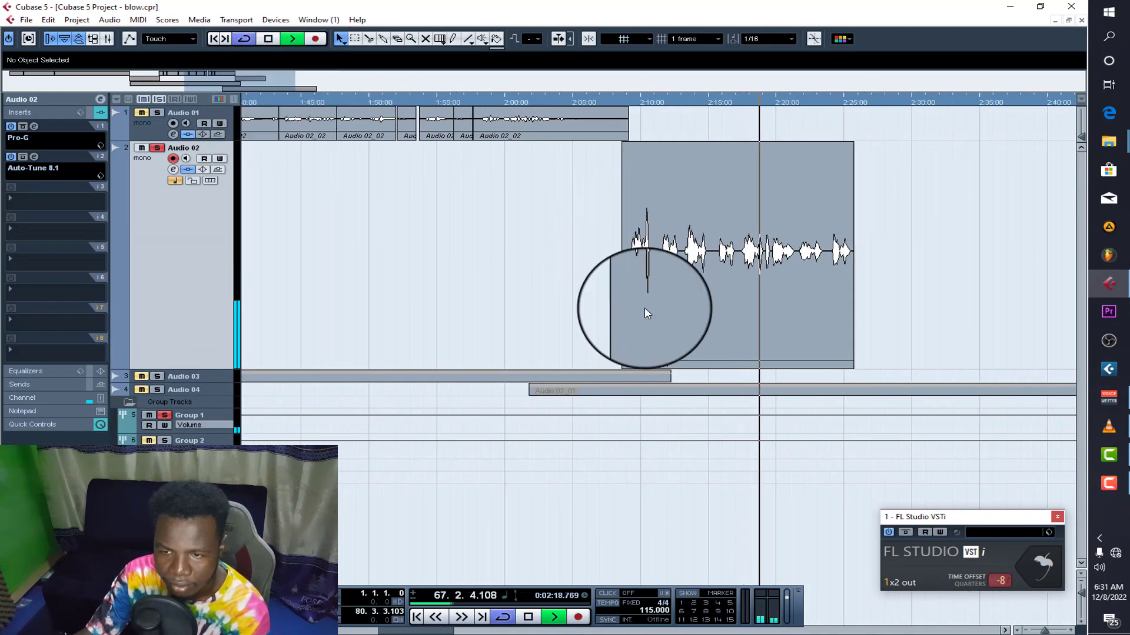
pyautogui.press('space')
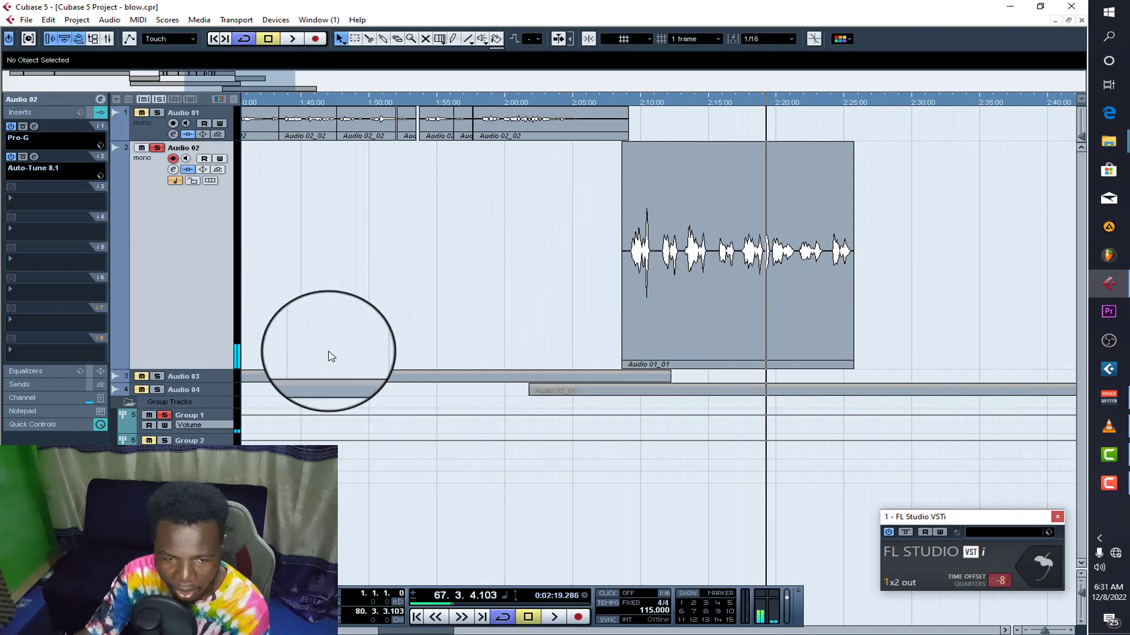
# Reactivate and review Pro-Q 3 on Group 1, switch it off and play the vocal from about 2:09 without EQ.
pyautogui.click(194, 419)
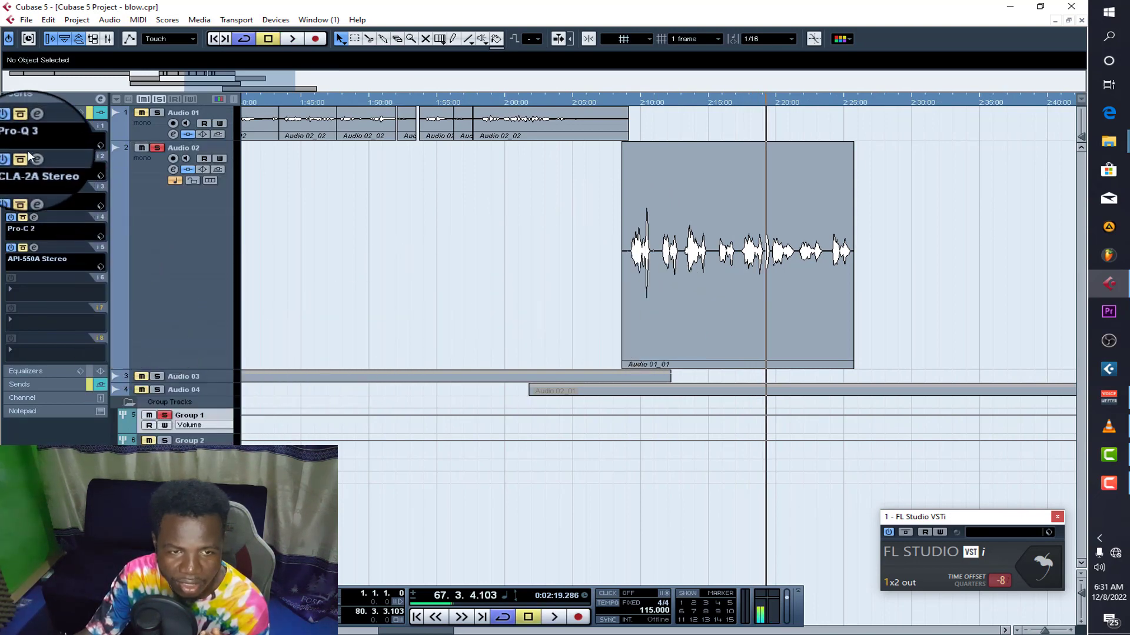
pyautogui.click(31, 125)
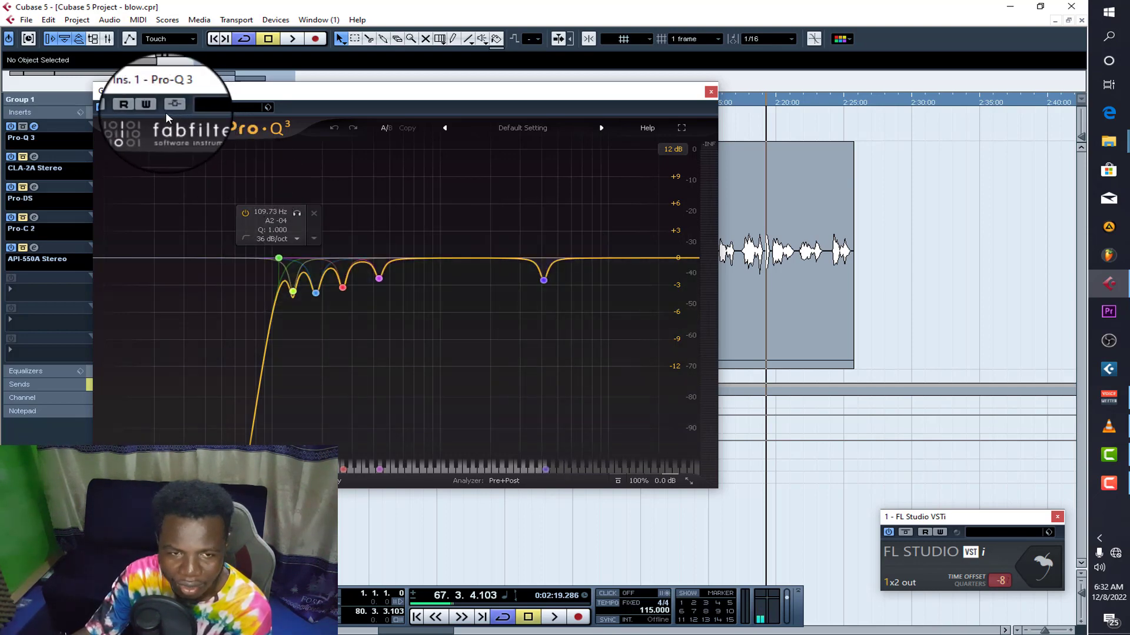
pyautogui.click(101, 107)
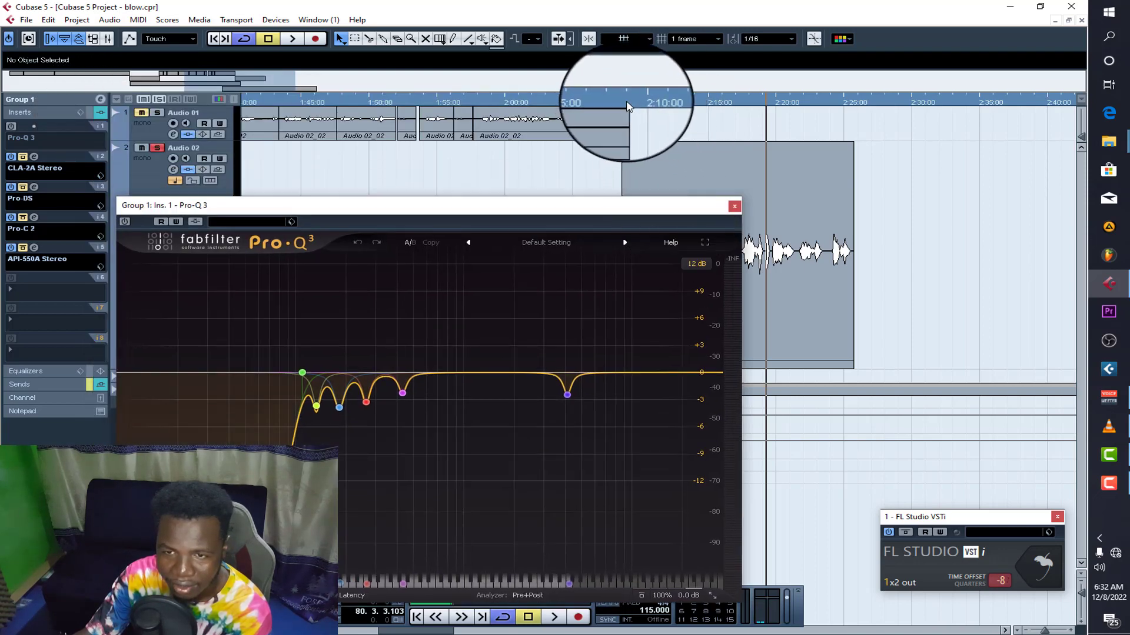
pyautogui.click(627, 103)
pyautogui.press('space')
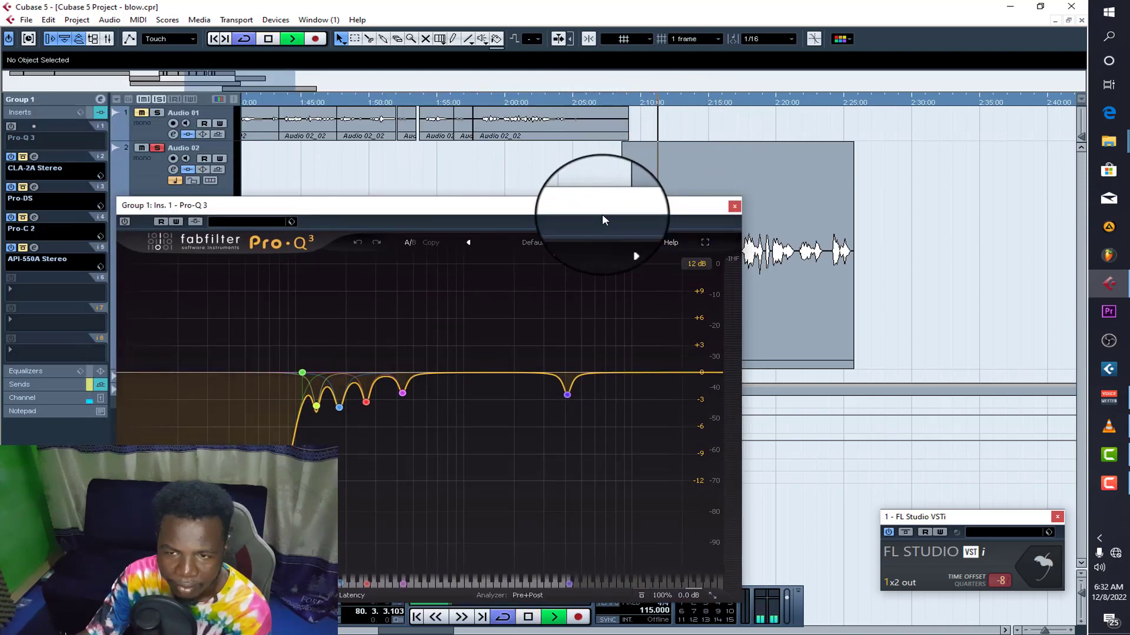
pyautogui.press('space')
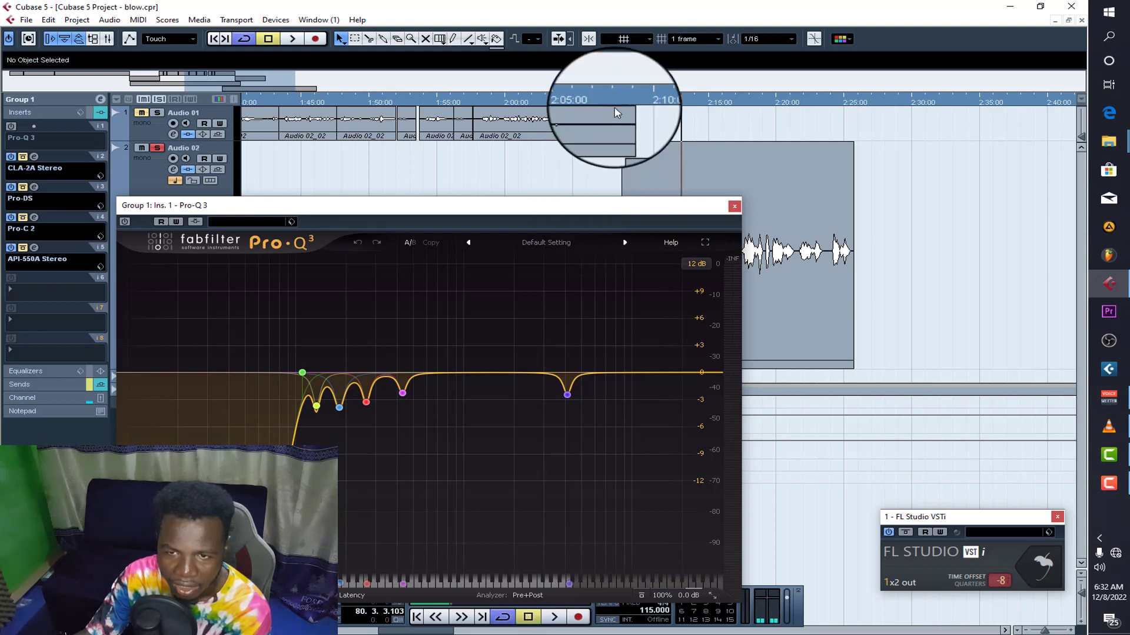
# Switch Pro-Q 3 back on, compare the vocal with the EQ off and on during playback, close its window and stop.
pyautogui.click(124, 223)
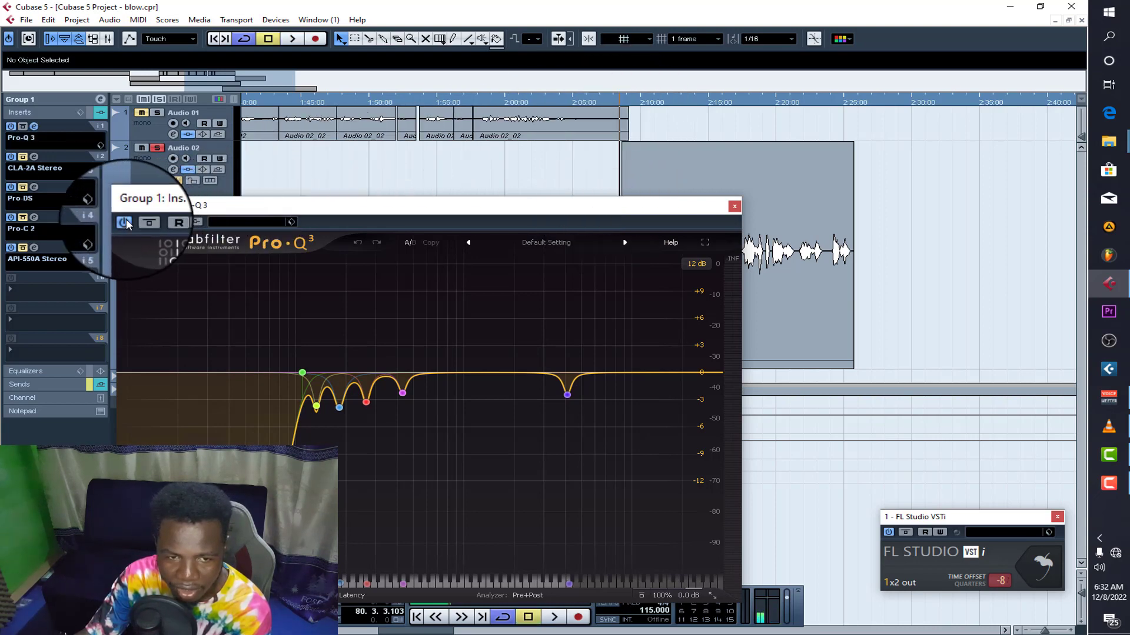
pyautogui.press('space')
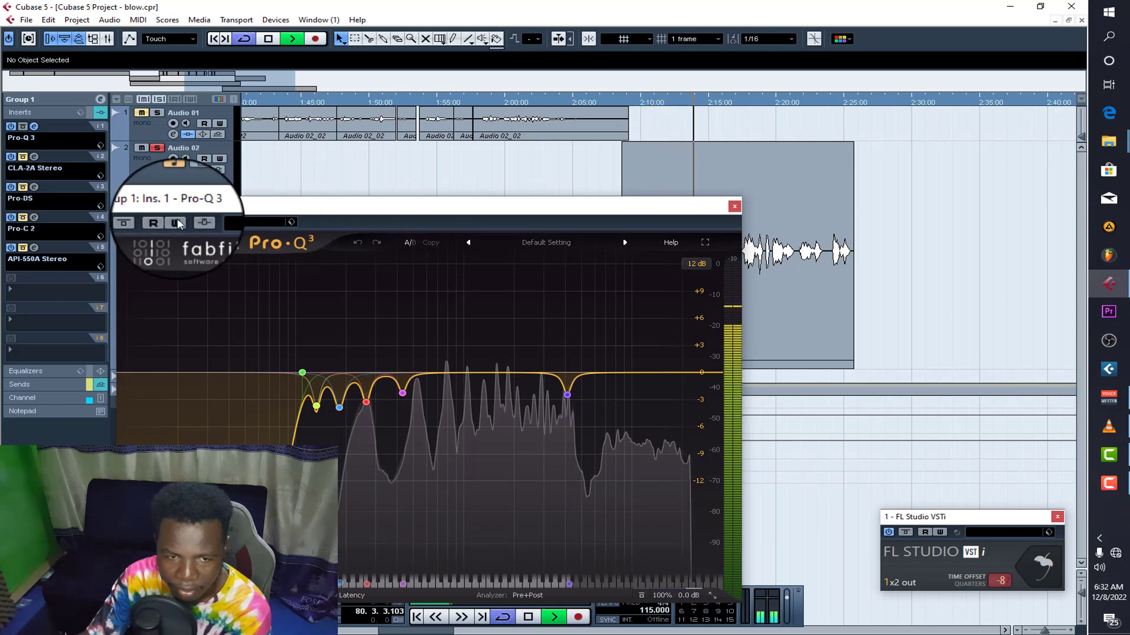
pyautogui.click(125, 222)
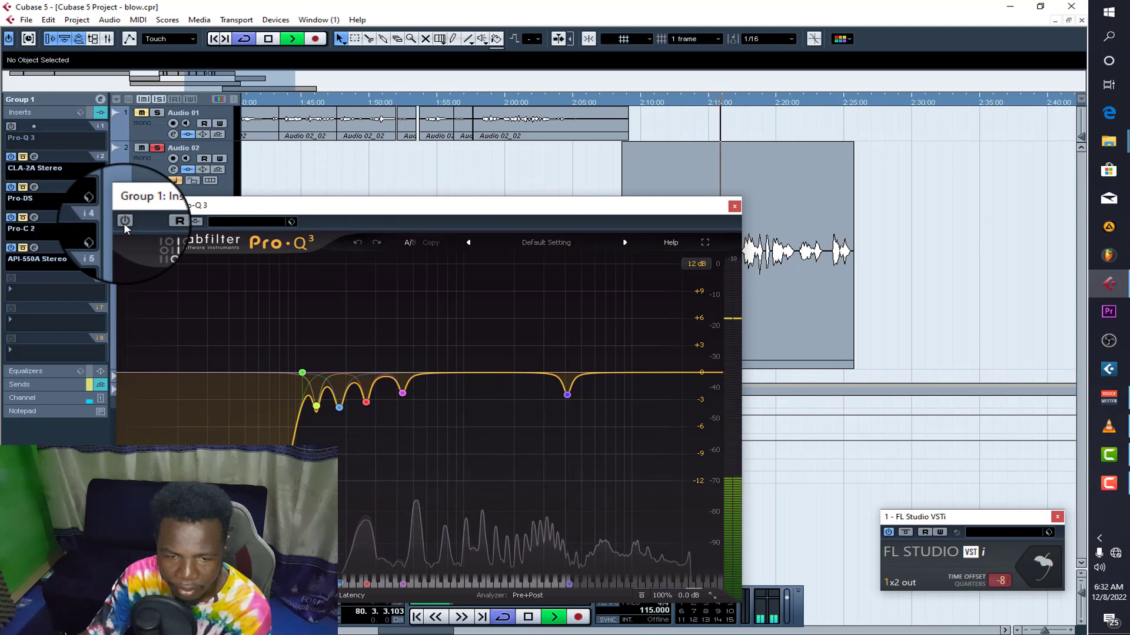
pyautogui.click(124, 222)
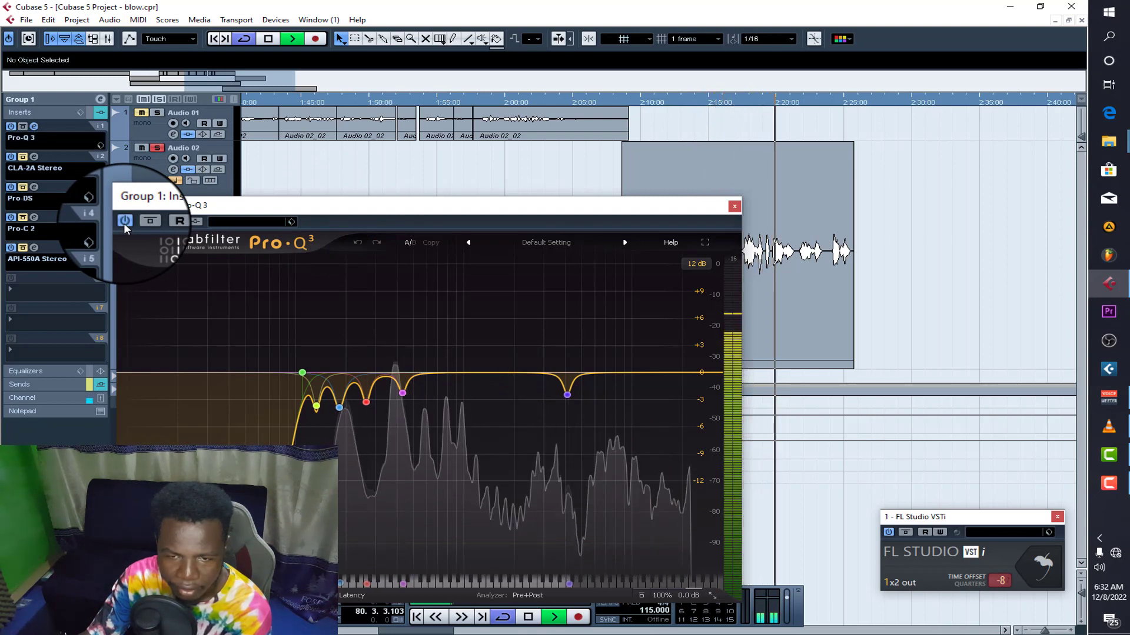
pyautogui.click(731, 206)
pyautogui.press('space')
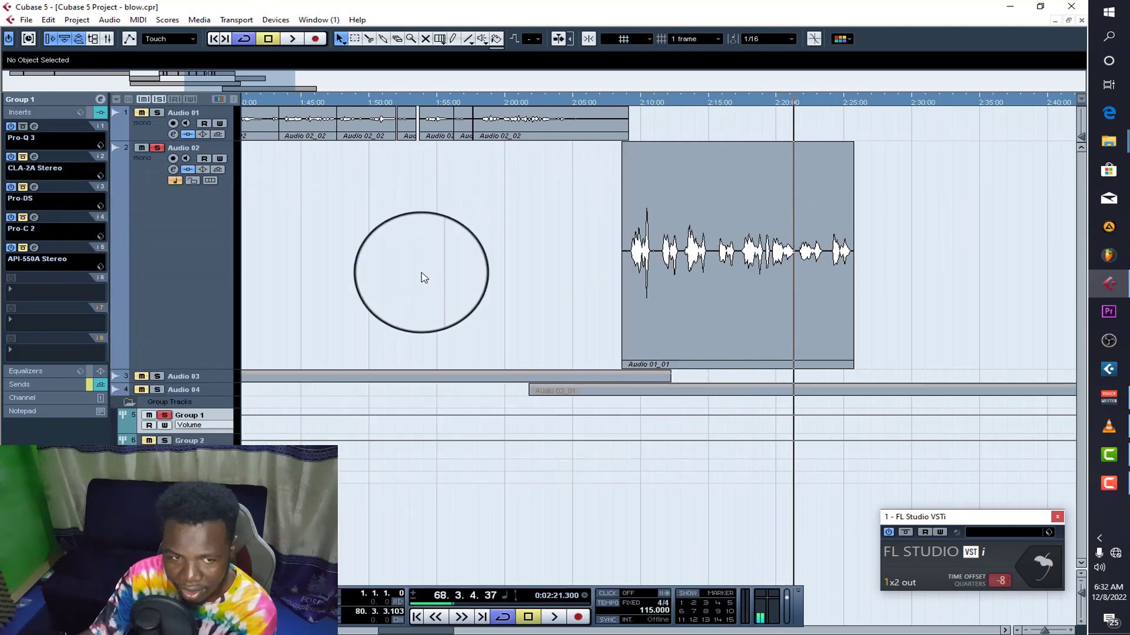
# Reactivate CLA-2A Stereo on Group 1, play the vocal from about 2:08 while reviewing the compressor, and close its window.
pyautogui.click(33, 156)
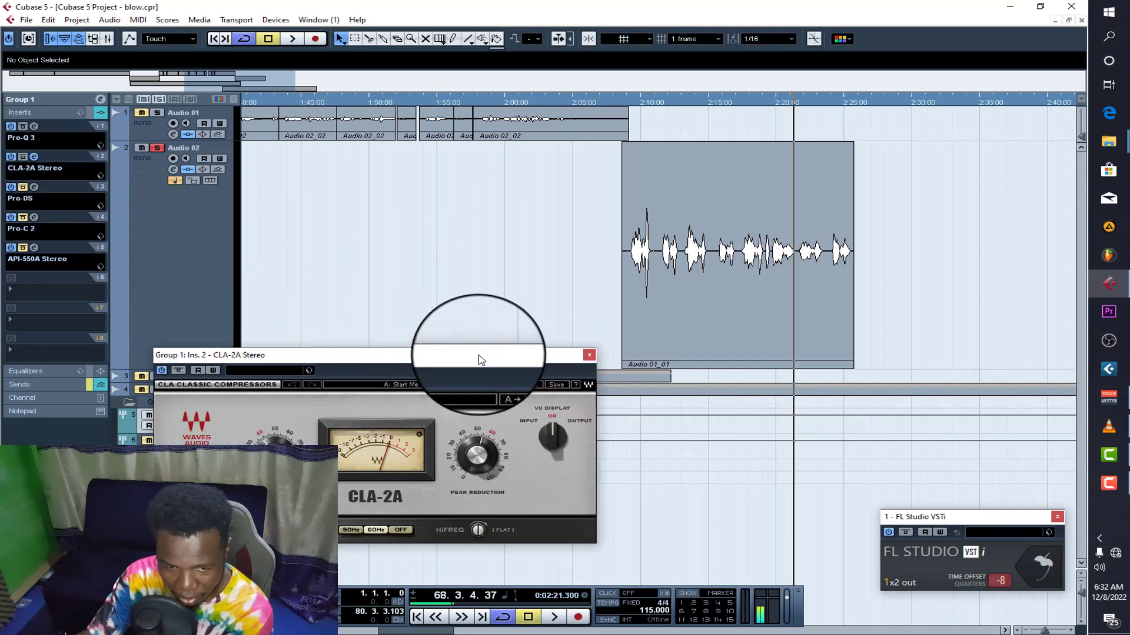
pyautogui.moveTo(481, 360); pyautogui.dragTo(500, 307)
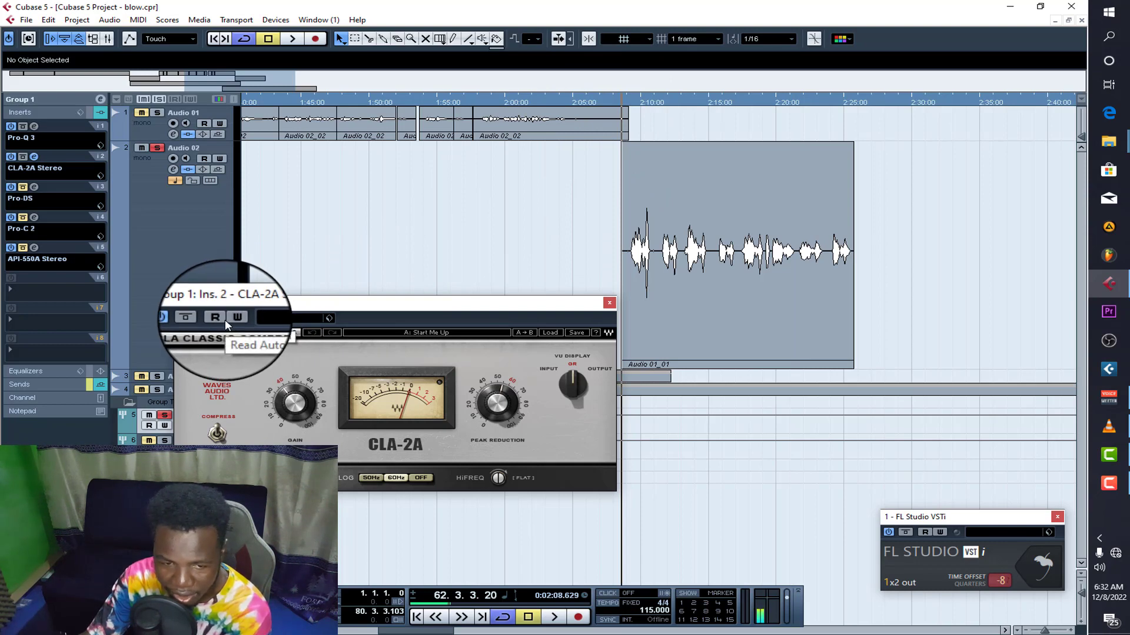
pyautogui.press('space')
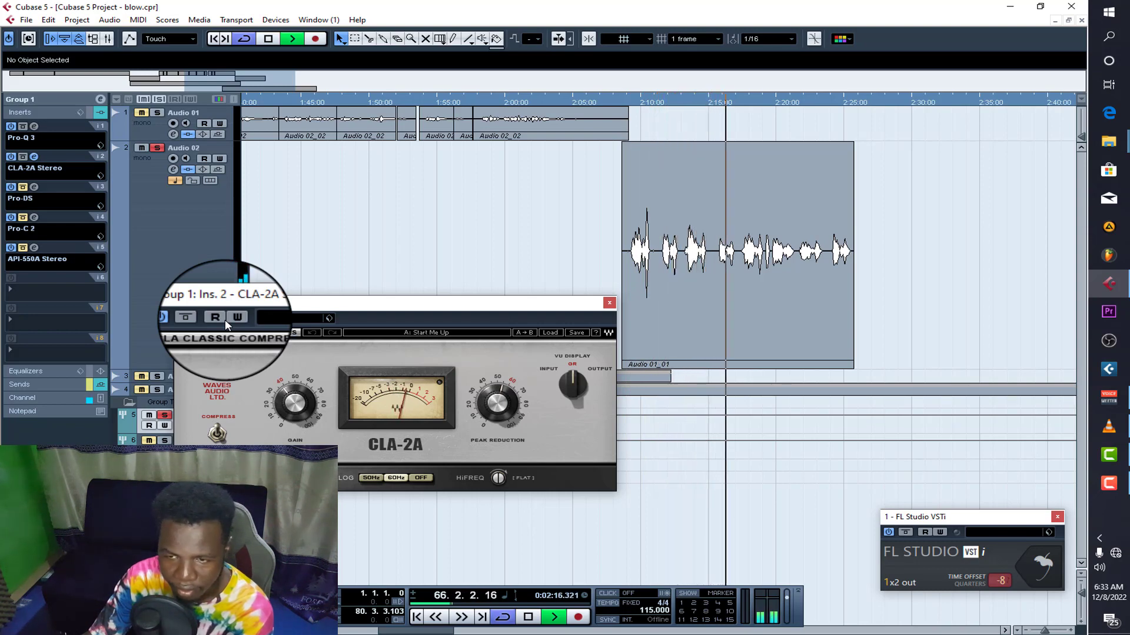
pyautogui.press('space')
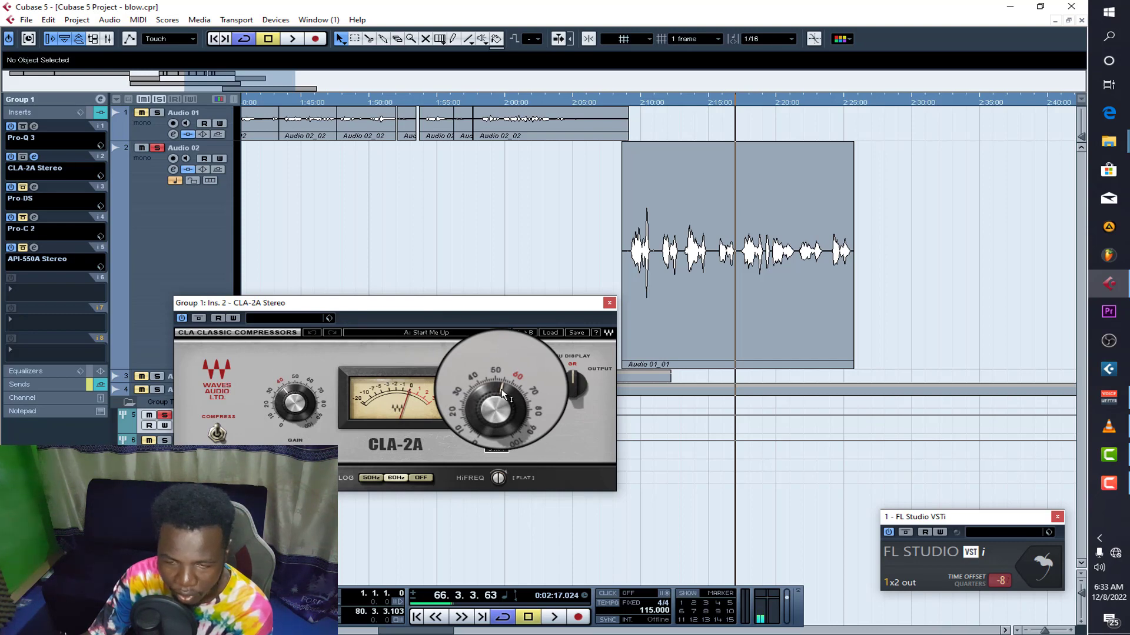
pyautogui.click(608, 304)
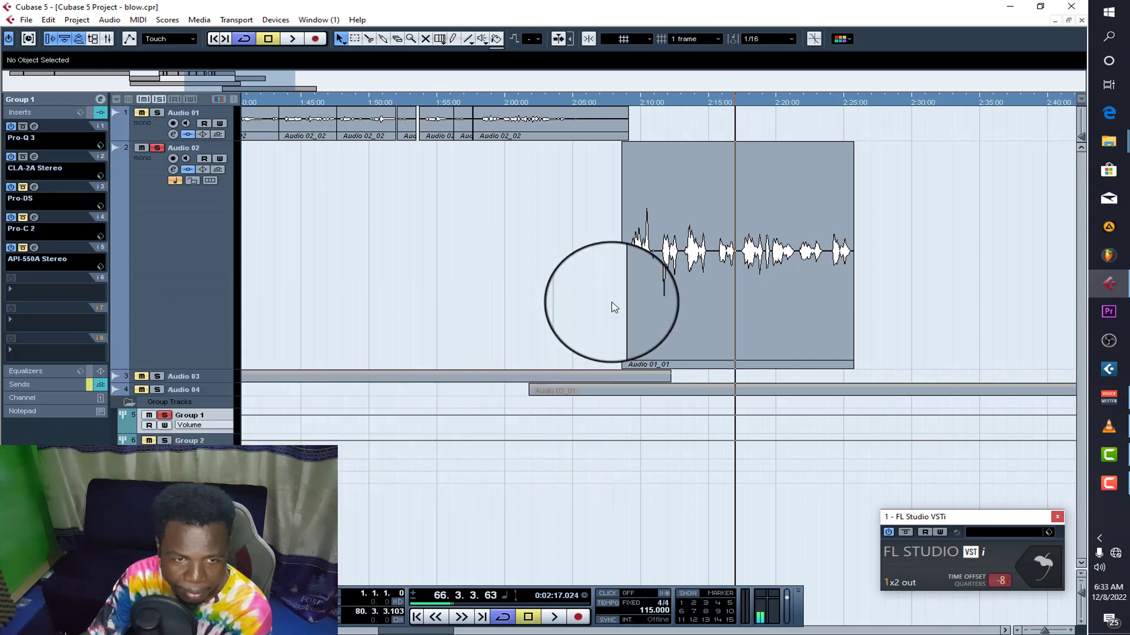
# Reactivate Pro-DS and Pro-C 2 on Group 1, reviewing their settings, and play the vocal from about 2:09 with Pro-C 2 open.
pyautogui.click(36, 187)
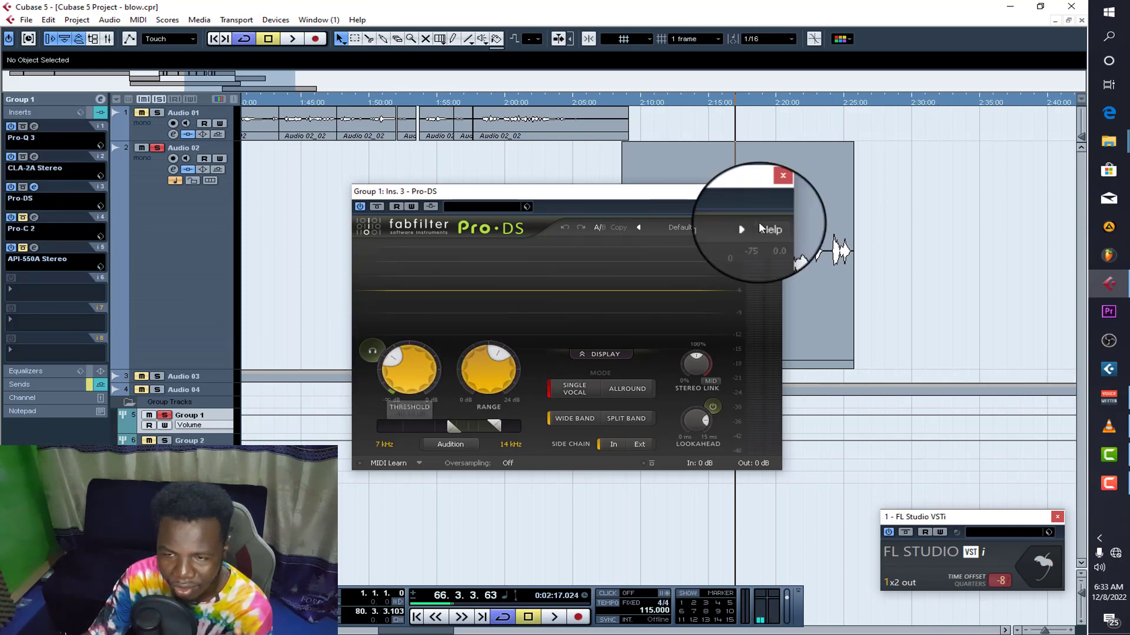
pyautogui.click(768, 191)
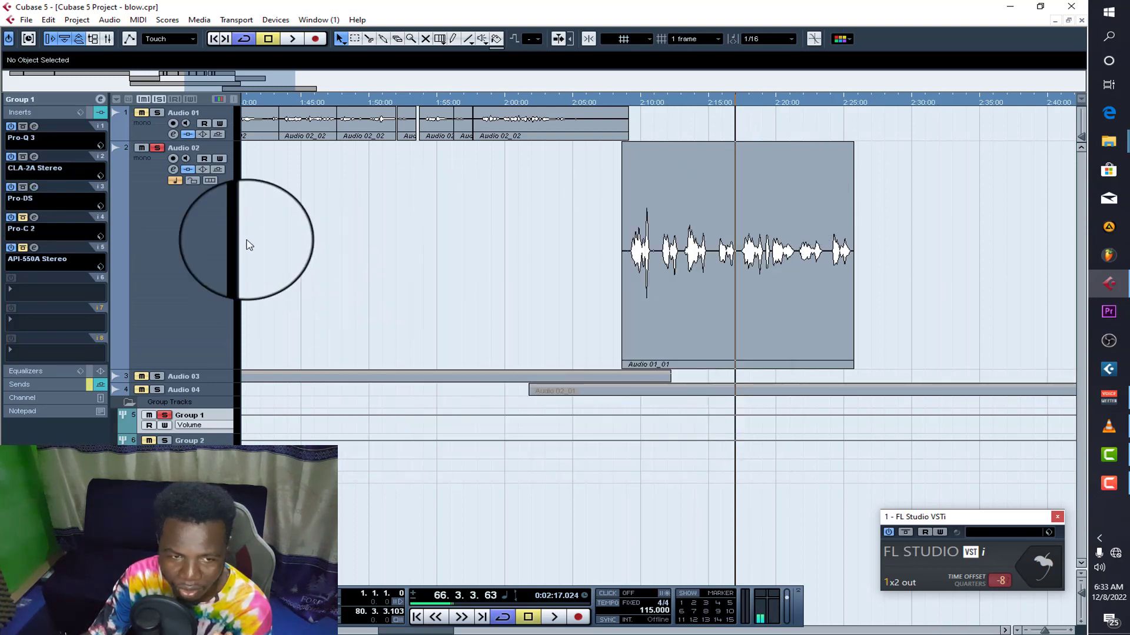
pyautogui.click(32, 218)
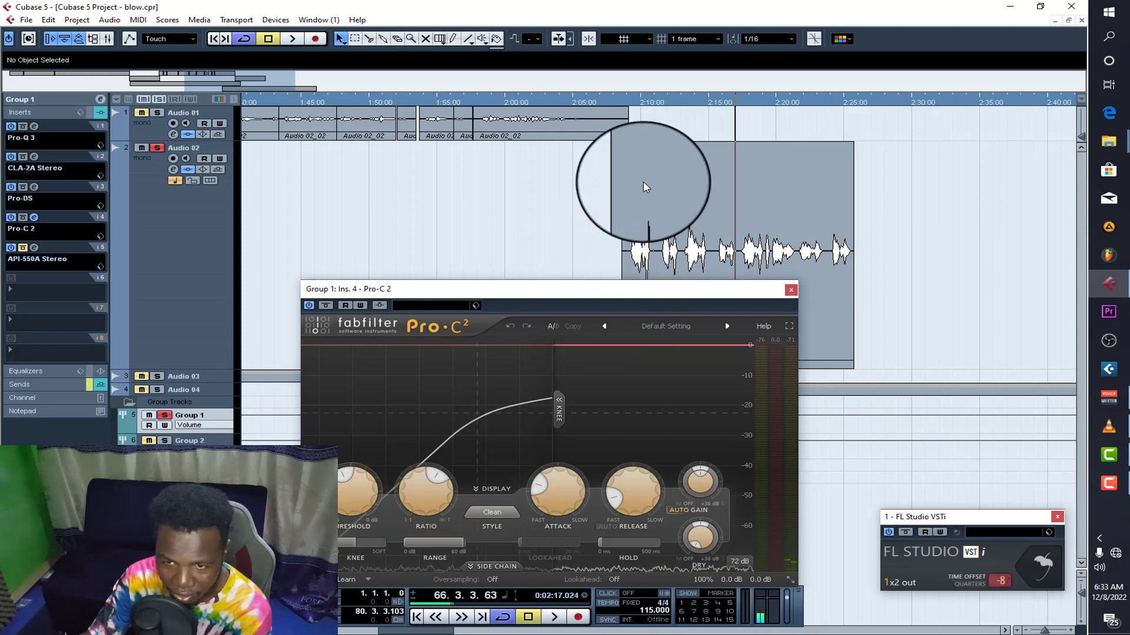
pyautogui.click(629, 105)
pyautogui.press('space')
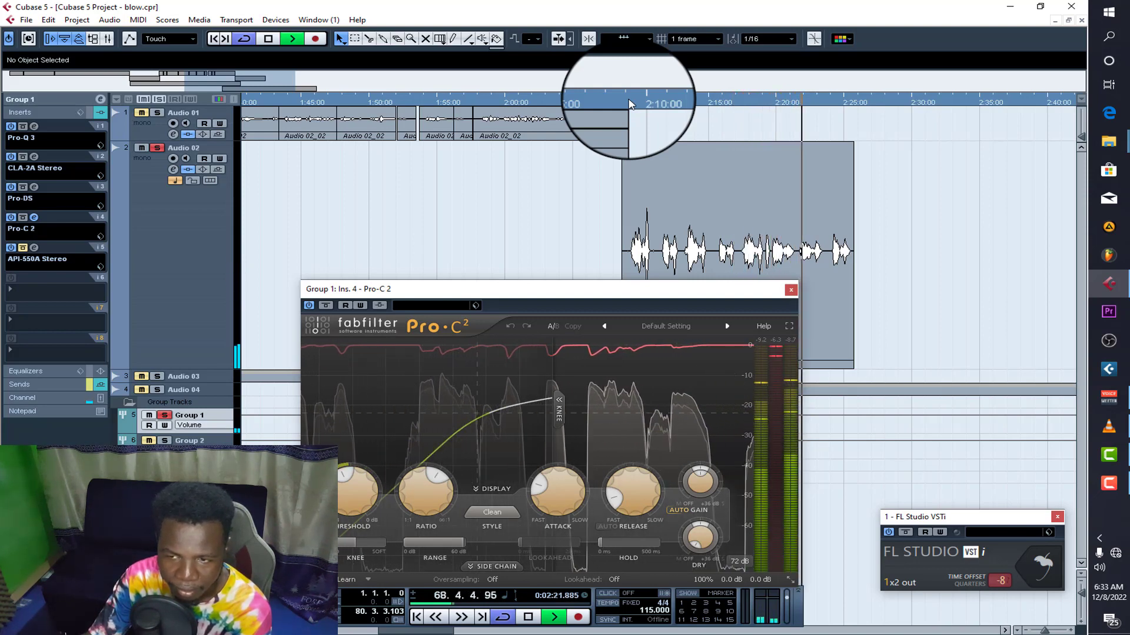
pyautogui.press('space')
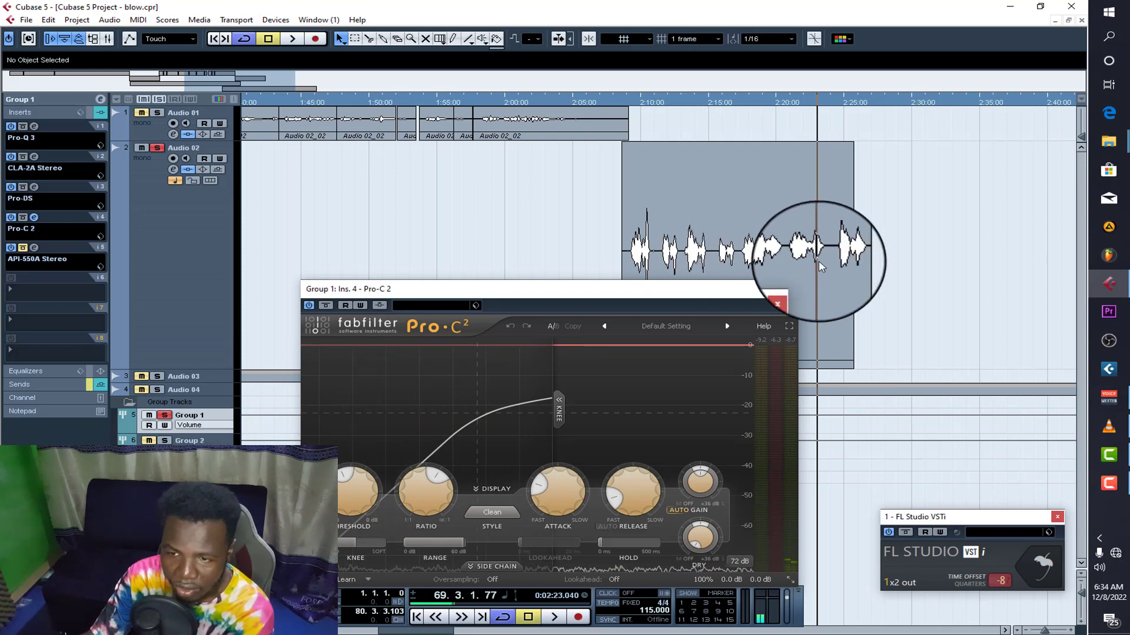
# Compare the vocal toward the clip's end with CLA-2A and Pro-C 2 switched off and with both switched back on.
pyautogui.click(11, 217)
pyautogui.click(12, 157)
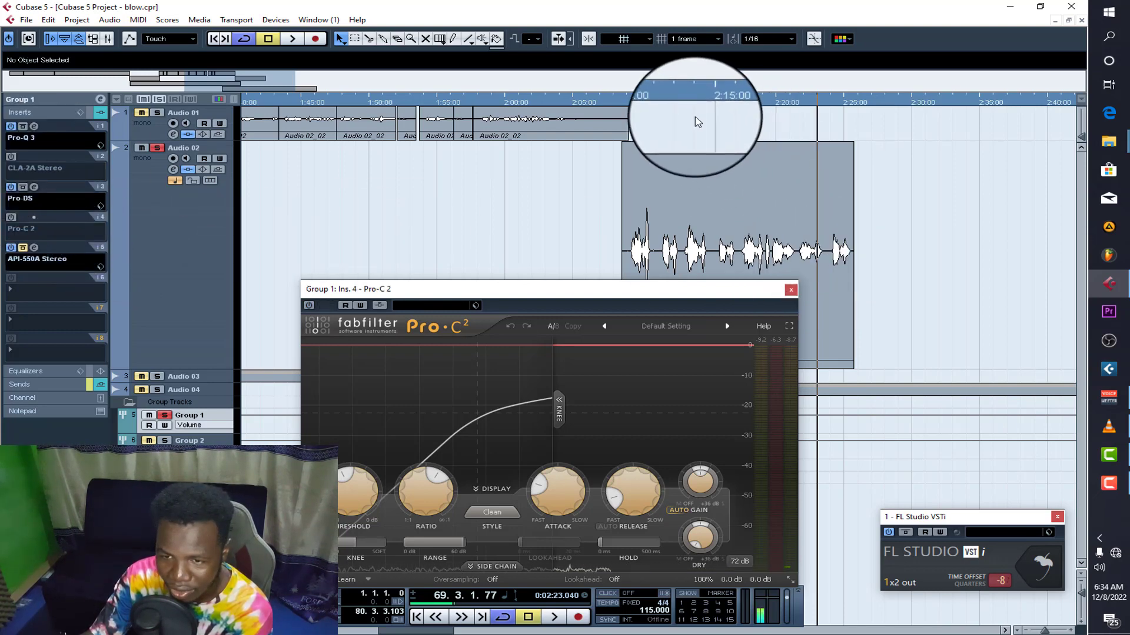
pyautogui.click(801, 104)
pyautogui.press('space')
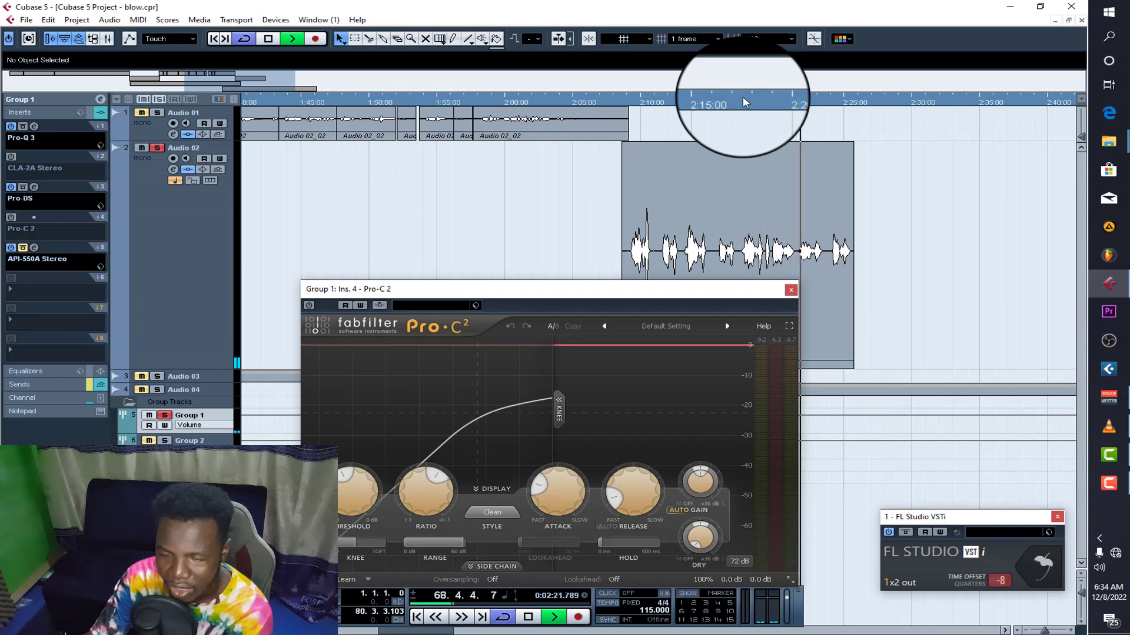
pyautogui.press('space')
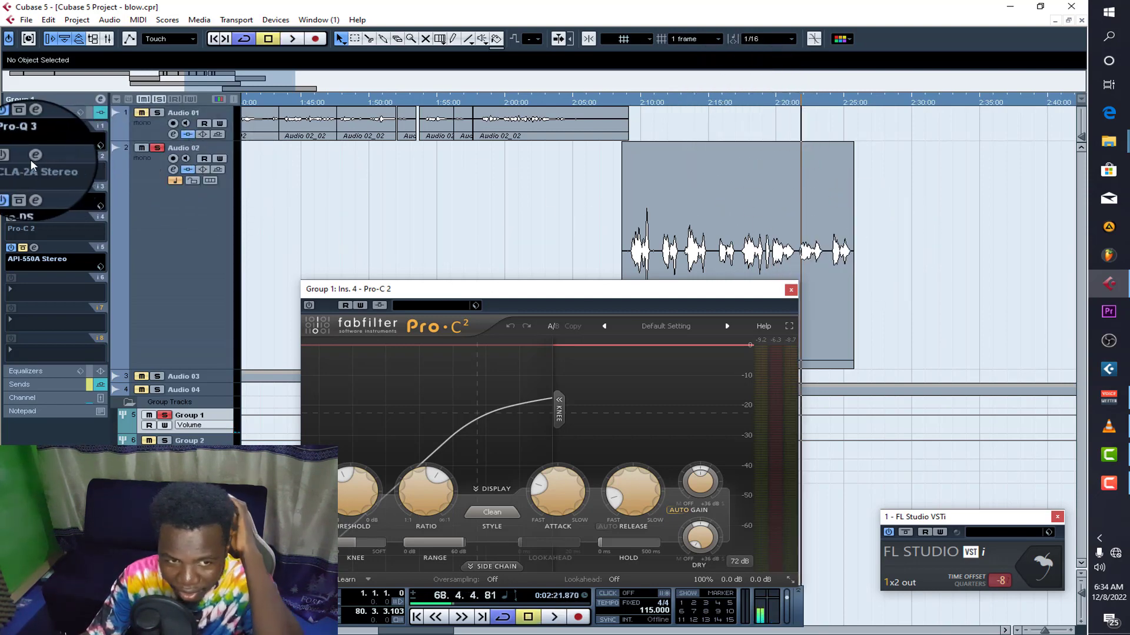
pyautogui.click(11, 217)
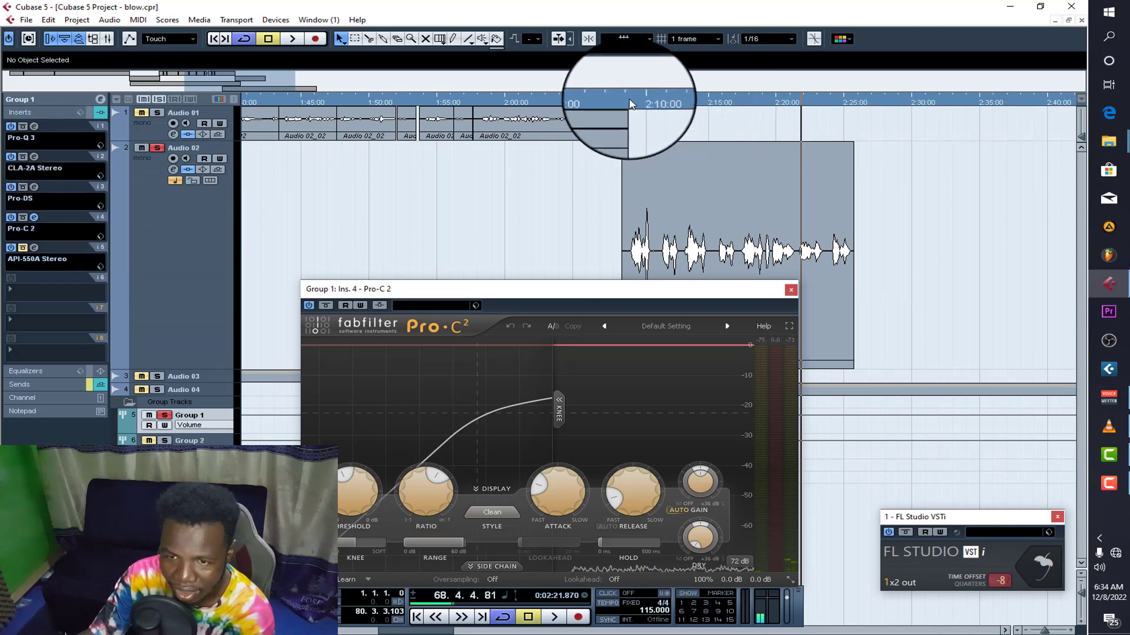
pyautogui.click(630, 104)
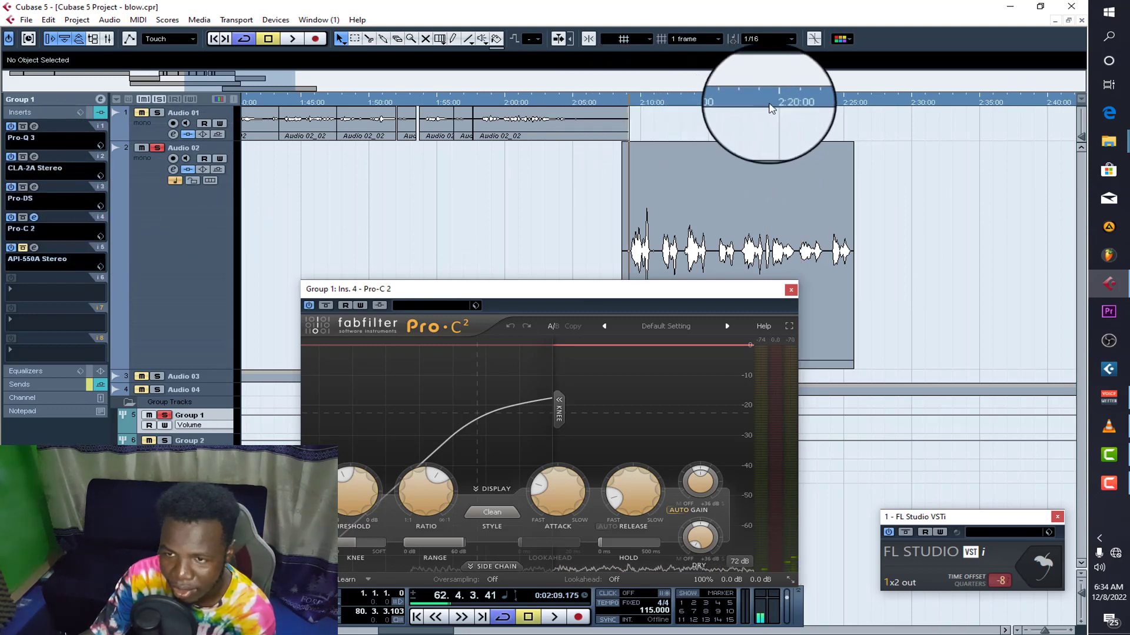
pyautogui.press('space')
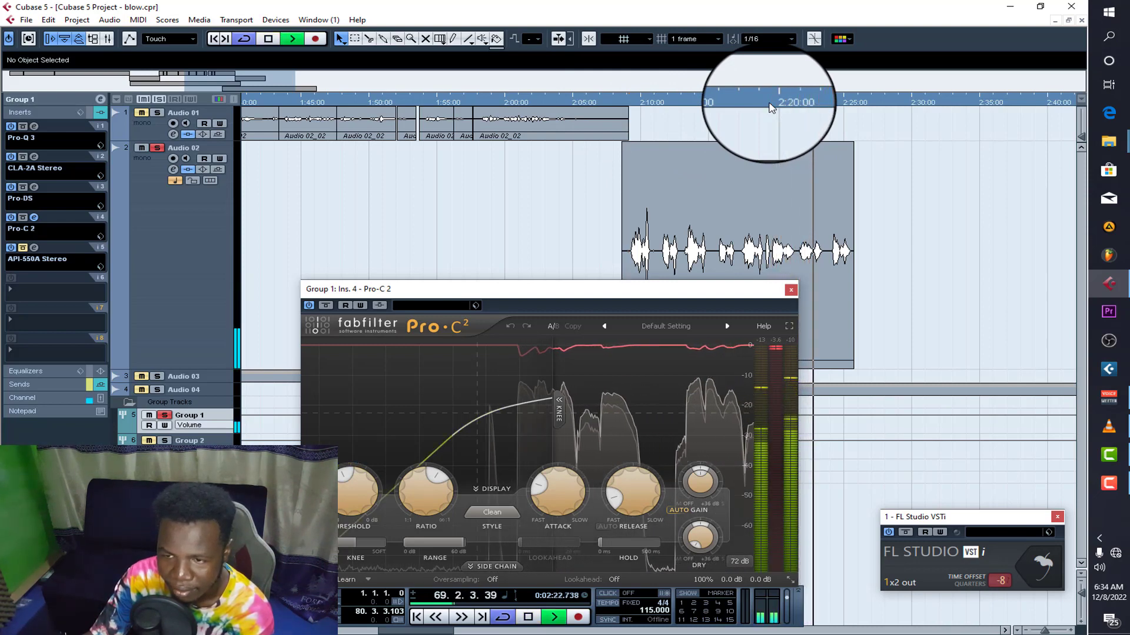
pyautogui.press('space')
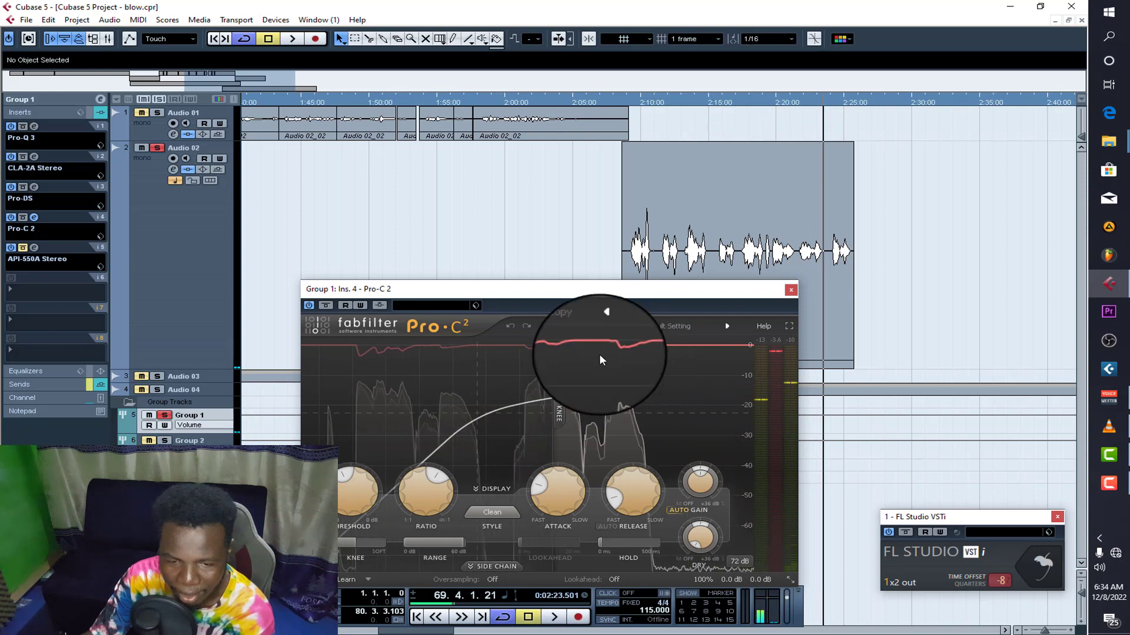
# Lower the Pro-C 2 threshold slightly, review its attack setting and close the plug-in window.
pyautogui.moveTo(348, 469)
pyautogui.mouseDown()
pyautogui.moveTo(341, 488)
pyautogui.moveTo(367, 474)
pyautogui.moveTo(353, 478)
pyautogui.mouseUp()
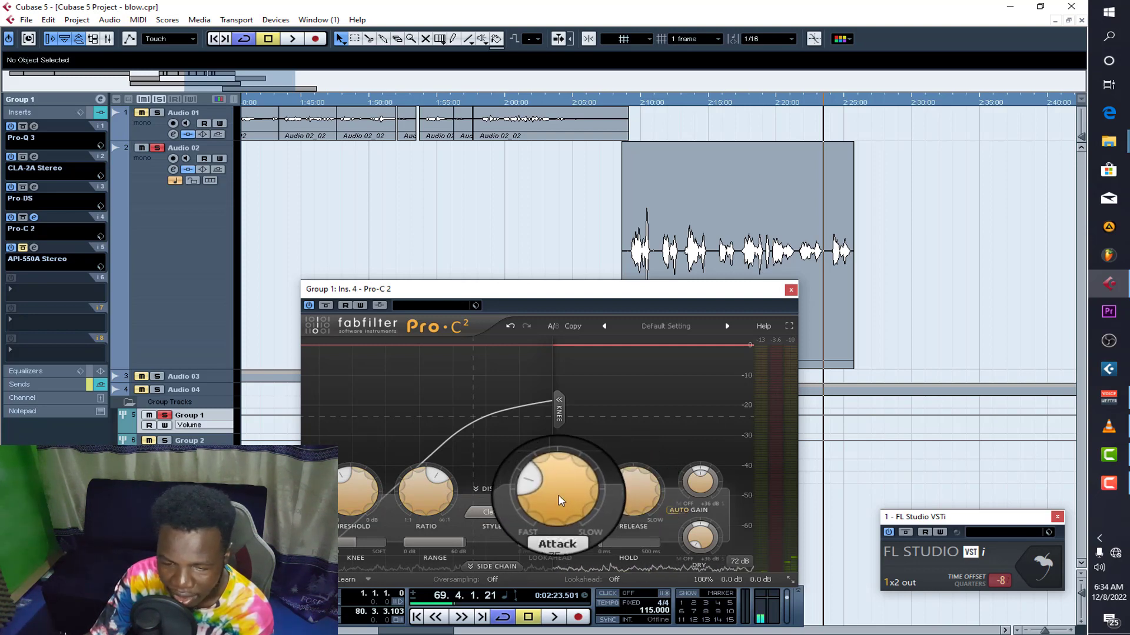
pyautogui.click(790, 290)
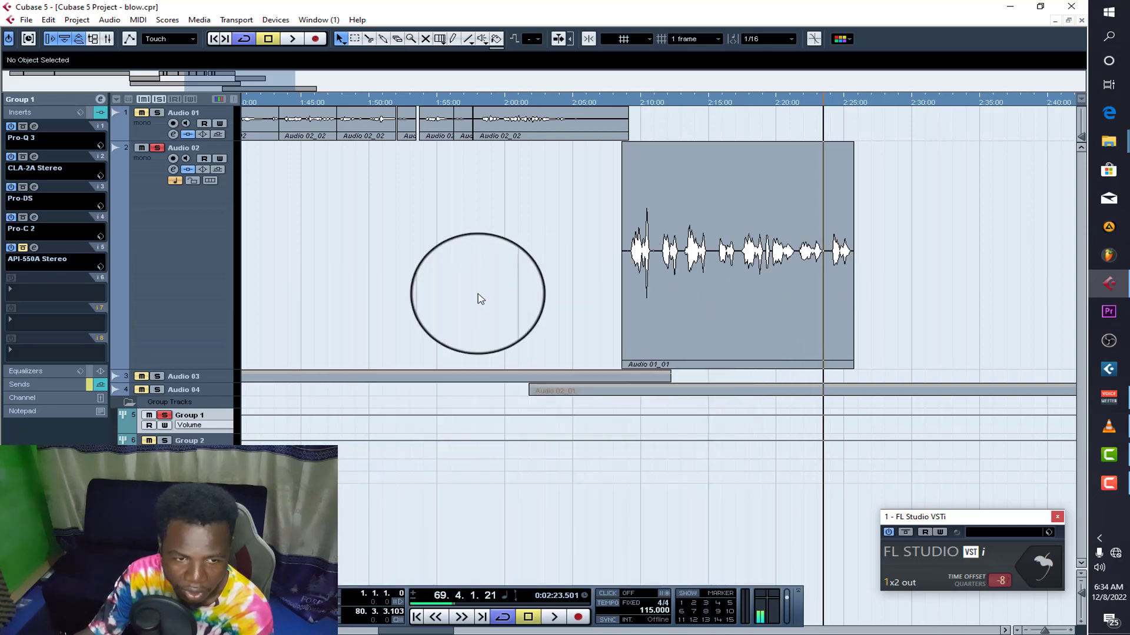
# Reactivate API-550A Stereo on Group 1, review its EQ bands including the 12.5 kHz high-frequency band, and close its window.
pyautogui.click(34, 248)
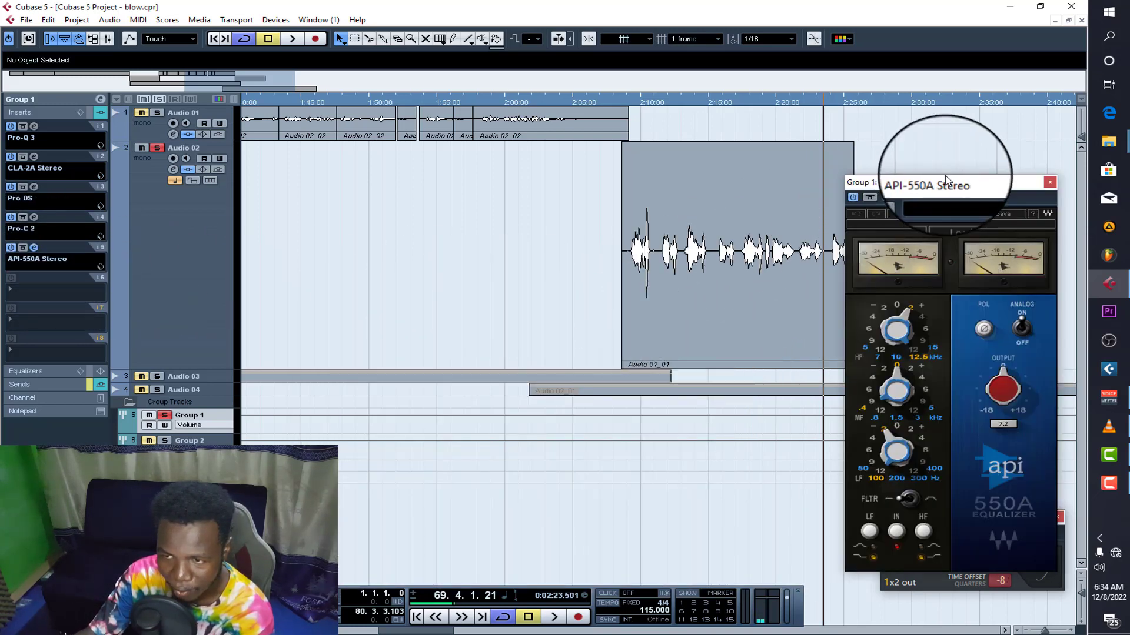
pyautogui.moveTo(947, 185); pyautogui.dragTo(405, 162)
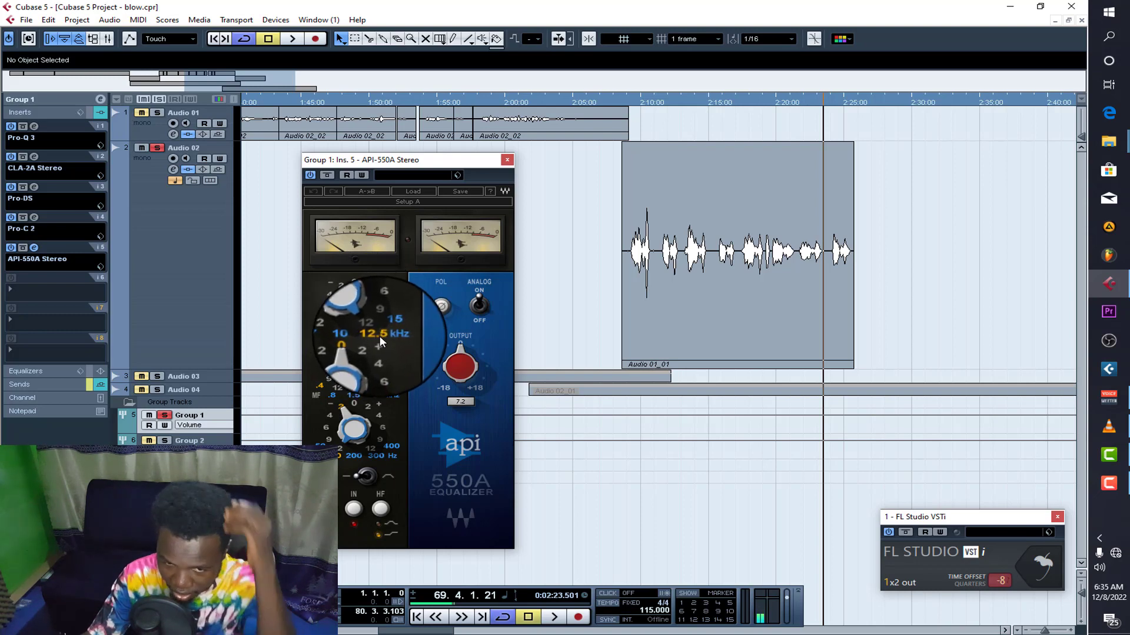
pyautogui.moveTo(368, 333); pyautogui.dragTo(276, 317)
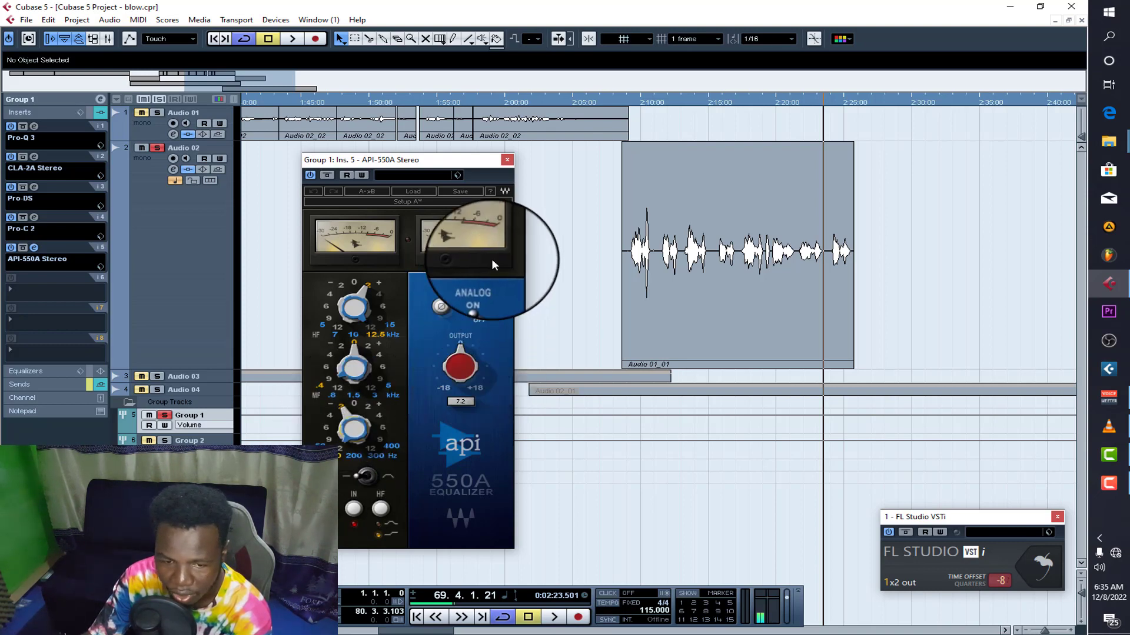
pyautogui.click(505, 159)
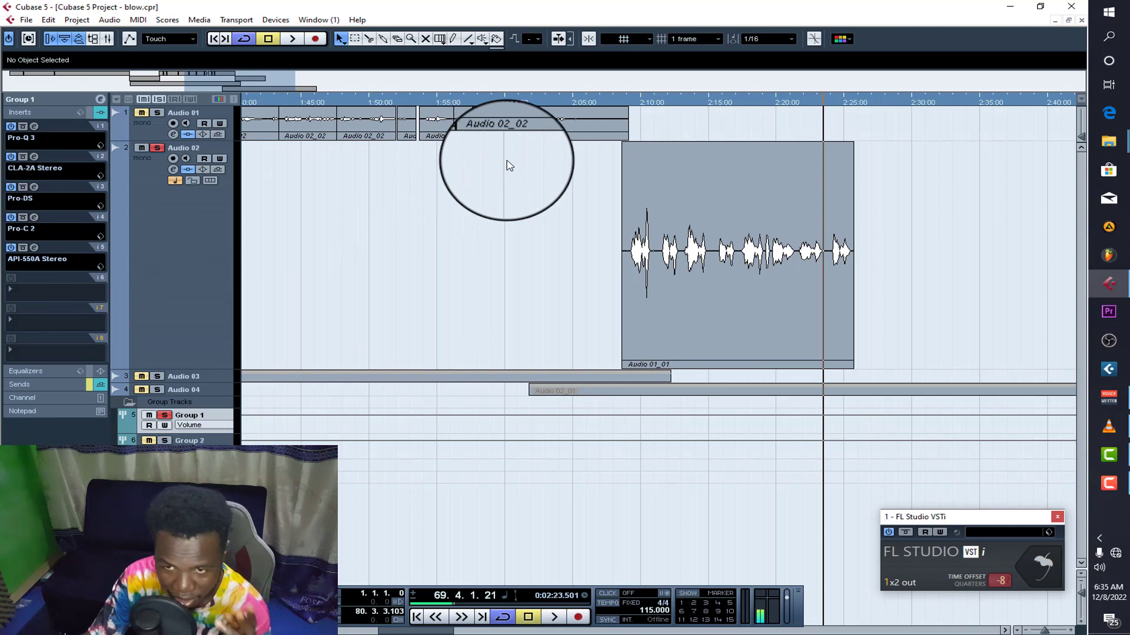
# Play the soloed vocal from about 2:09, clear all solos during playback to hear it in the full mix, and stop.
pyautogui.click(626, 103)
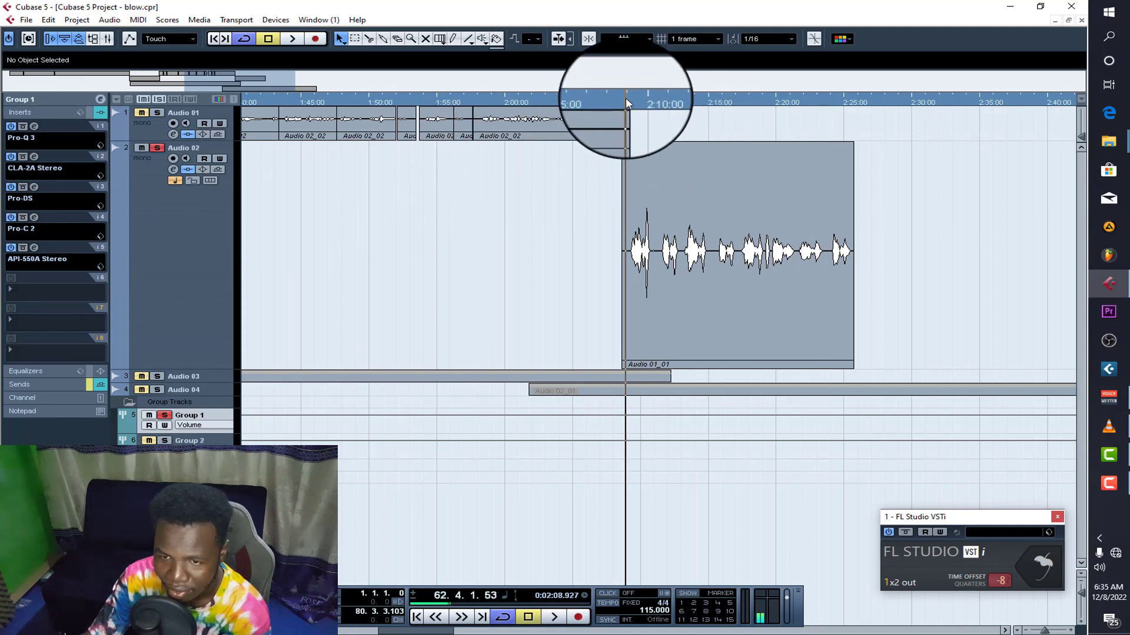
pyautogui.press('space')
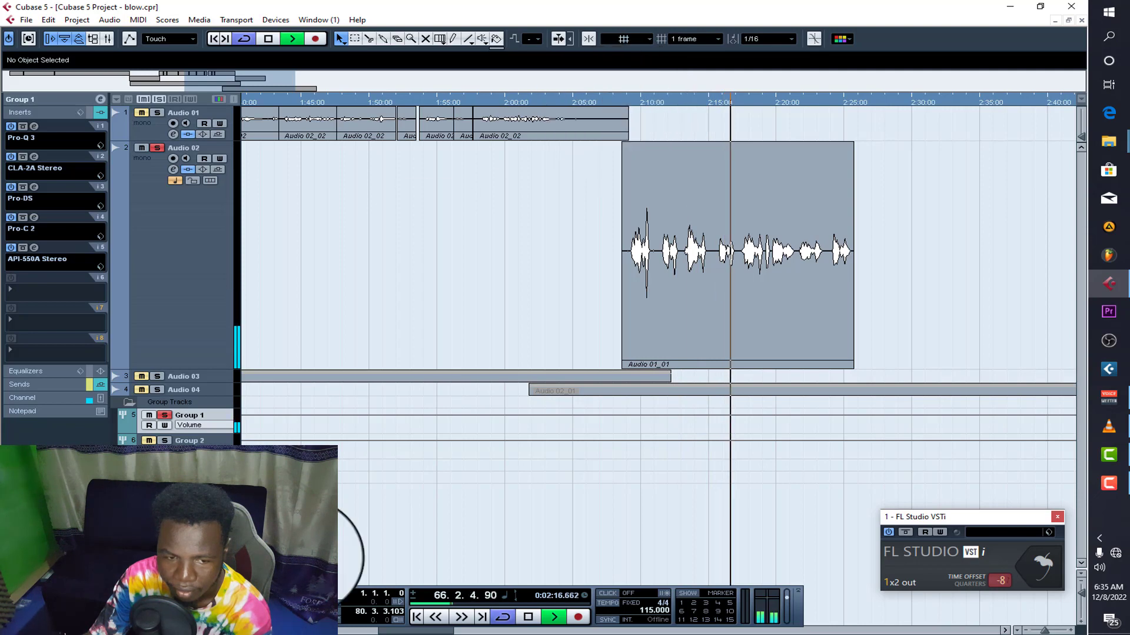
pyautogui.click(164, 414)
pyautogui.click(164, 415)
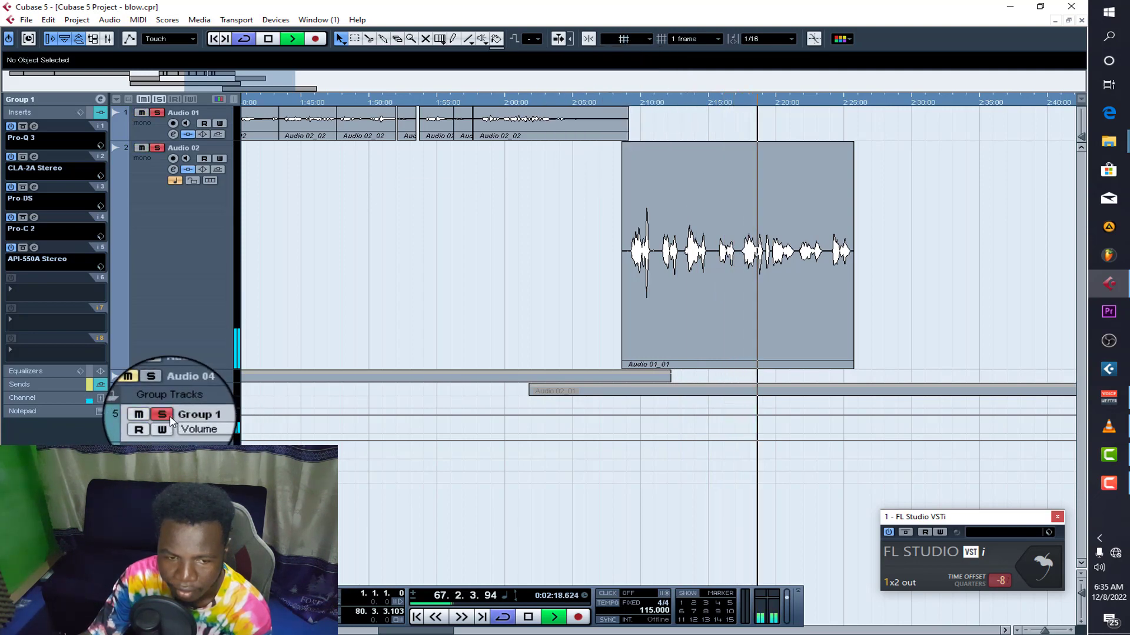
pyautogui.click(161, 101)
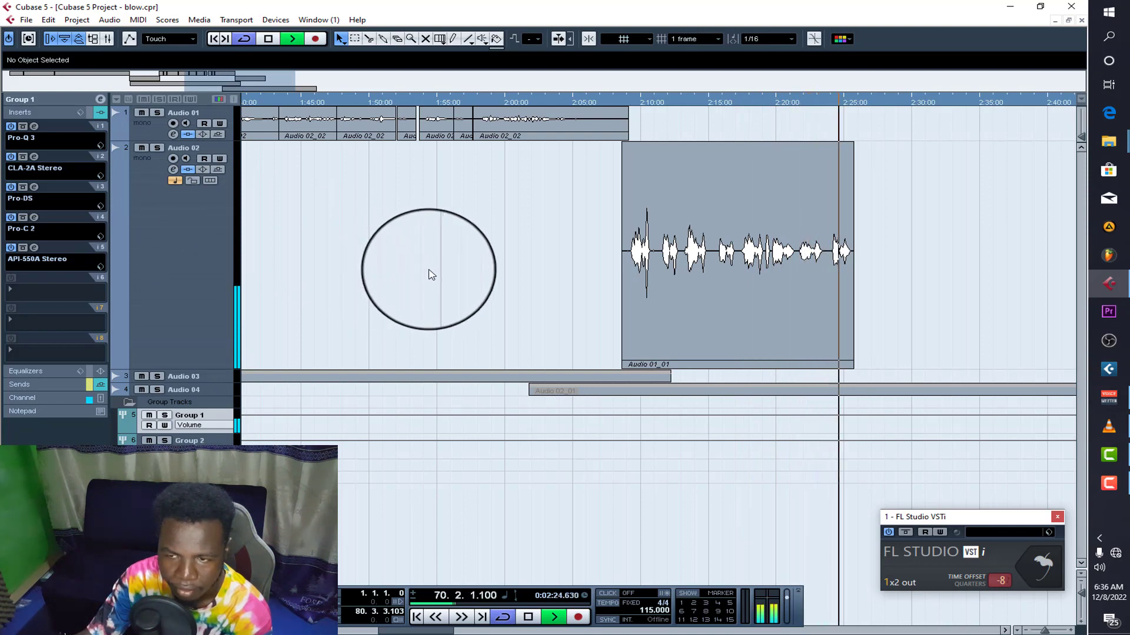
pyautogui.press('space')
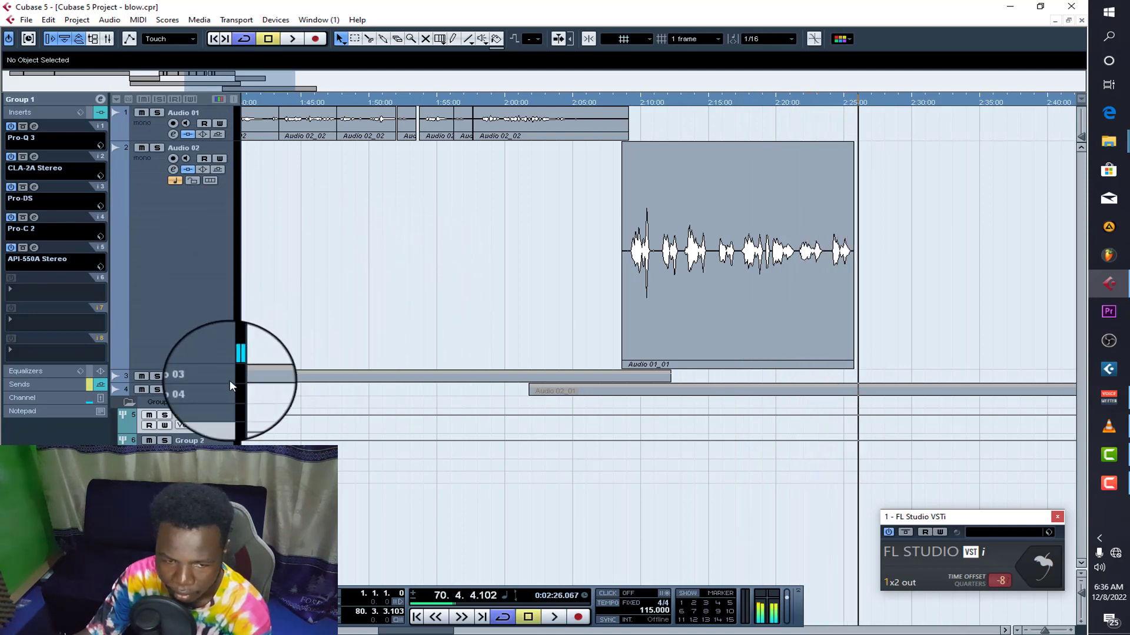
# Solo Group 1 again, return the playhead to about 2:09, and reactivate the group's bypassed sends.
pyautogui.click(166, 417)
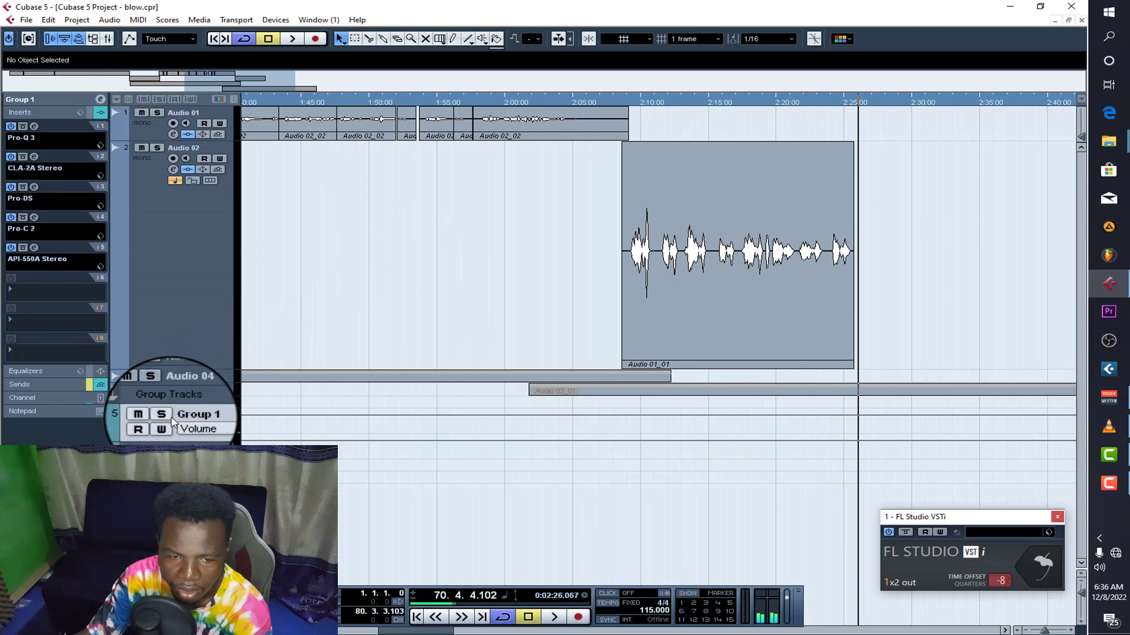
pyautogui.click(625, 101)
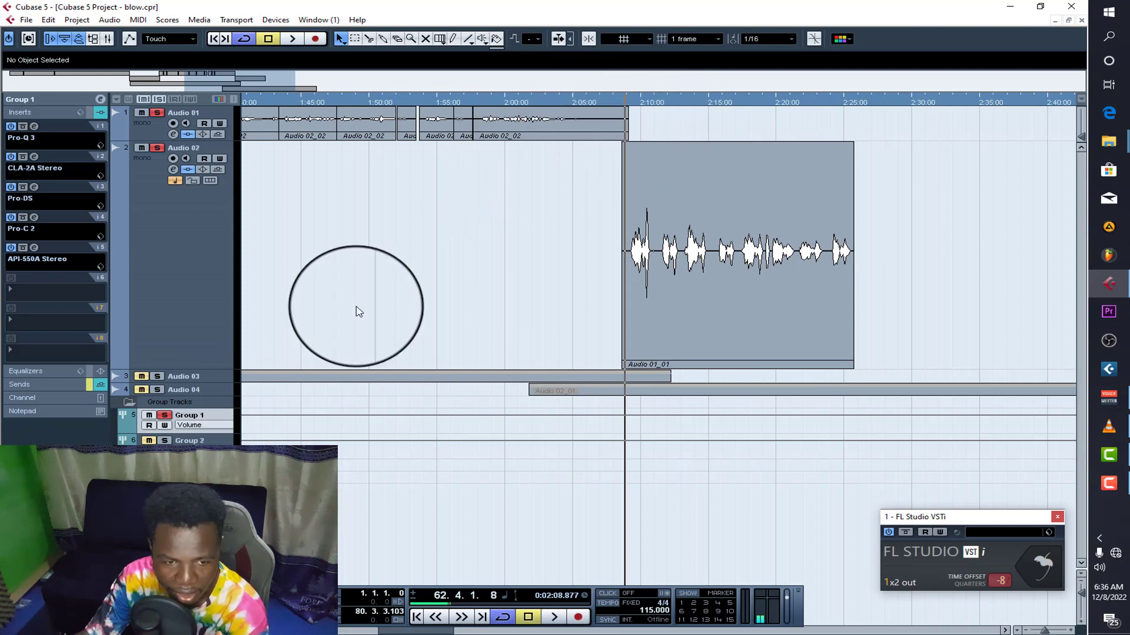
pyautogui.click(23, 382)
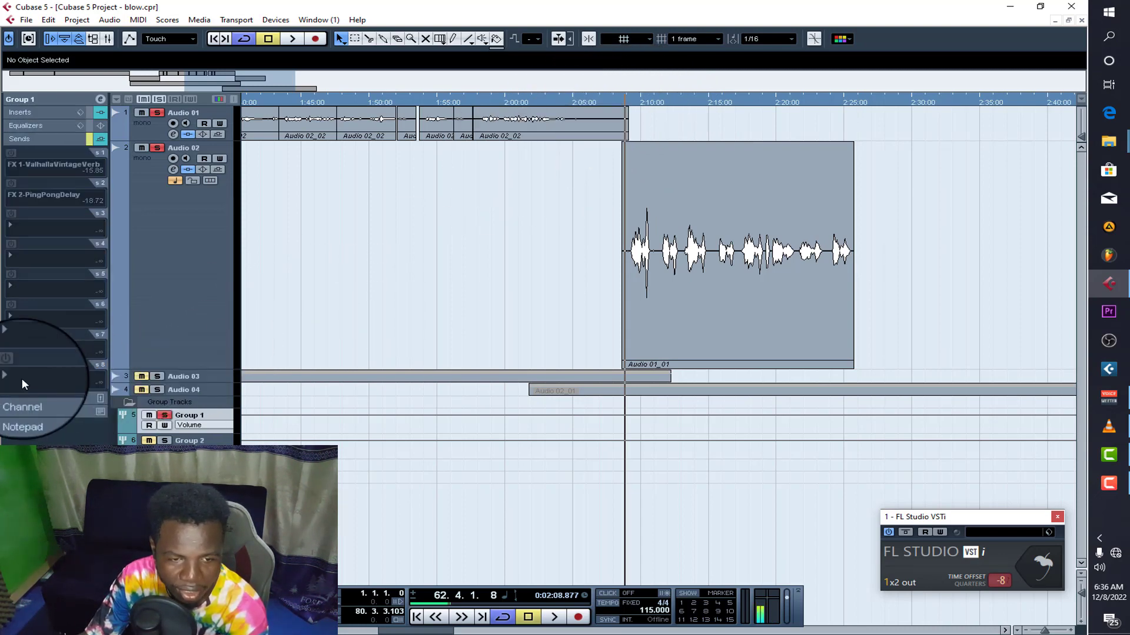
pyautogui.click(100, 139)
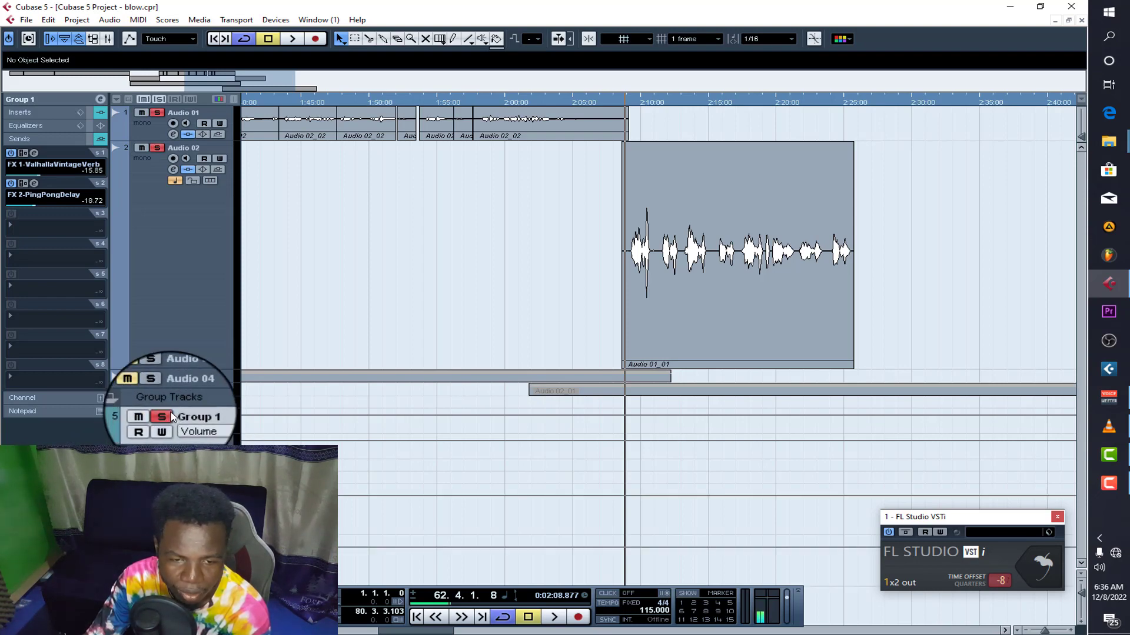
# Review the ValhallaVintageVerb settings on FX 1, and play the vocal from about 2:09 with the PingPongDelay send switched off.
pyautogui.click(34, 155)
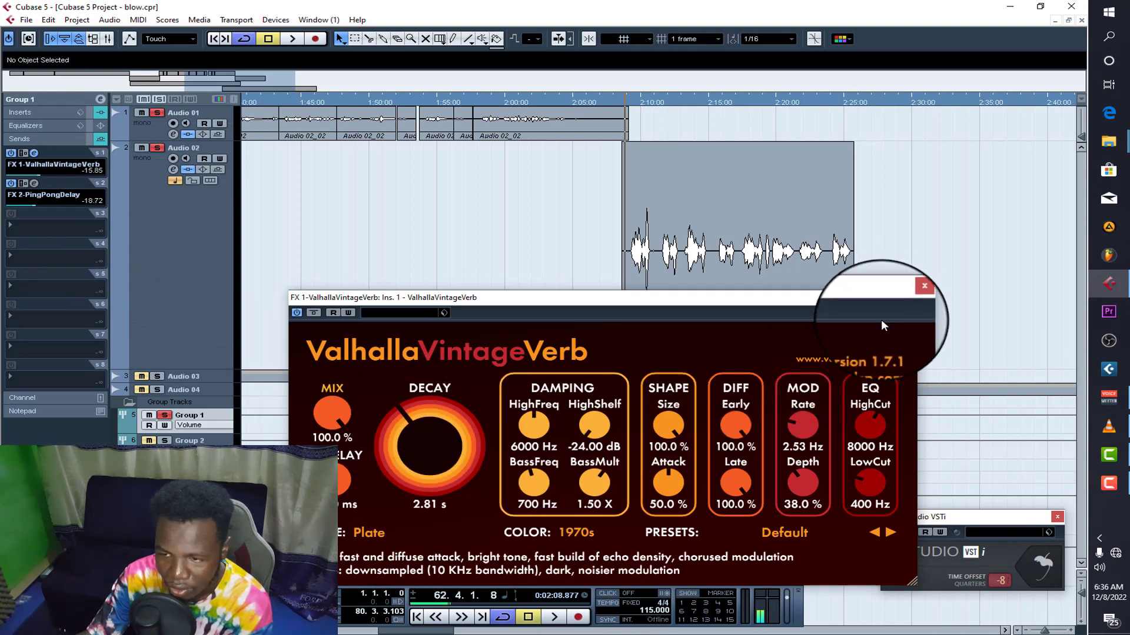
pyautogui.moveTo(834, 305); pyautogui.dragTo(828, 269)
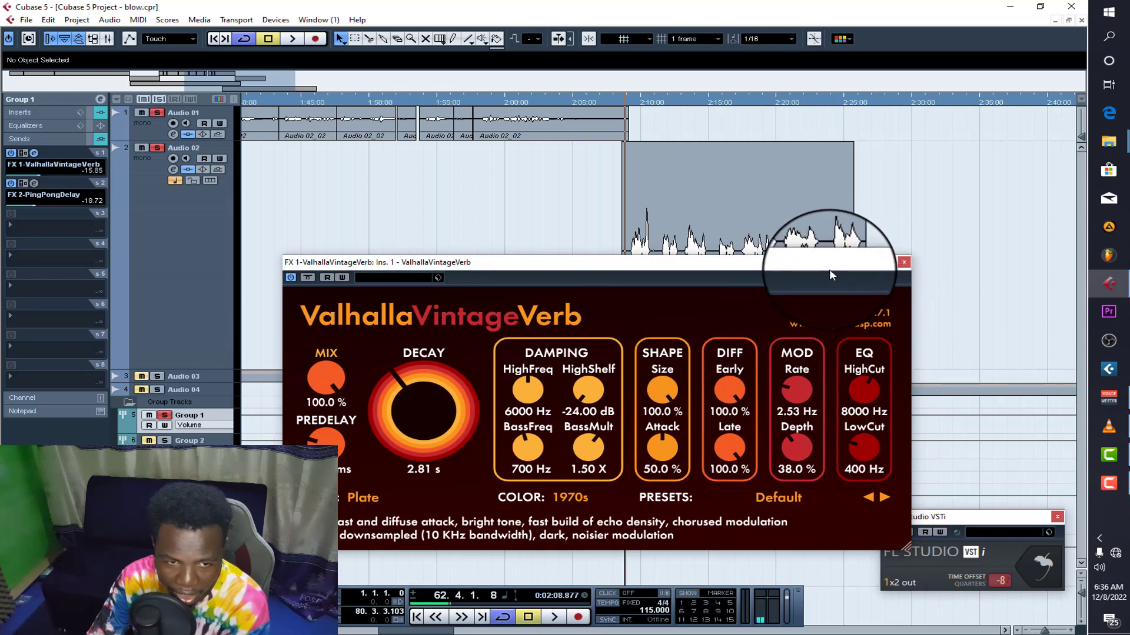
pyautogui.click(904, 262)
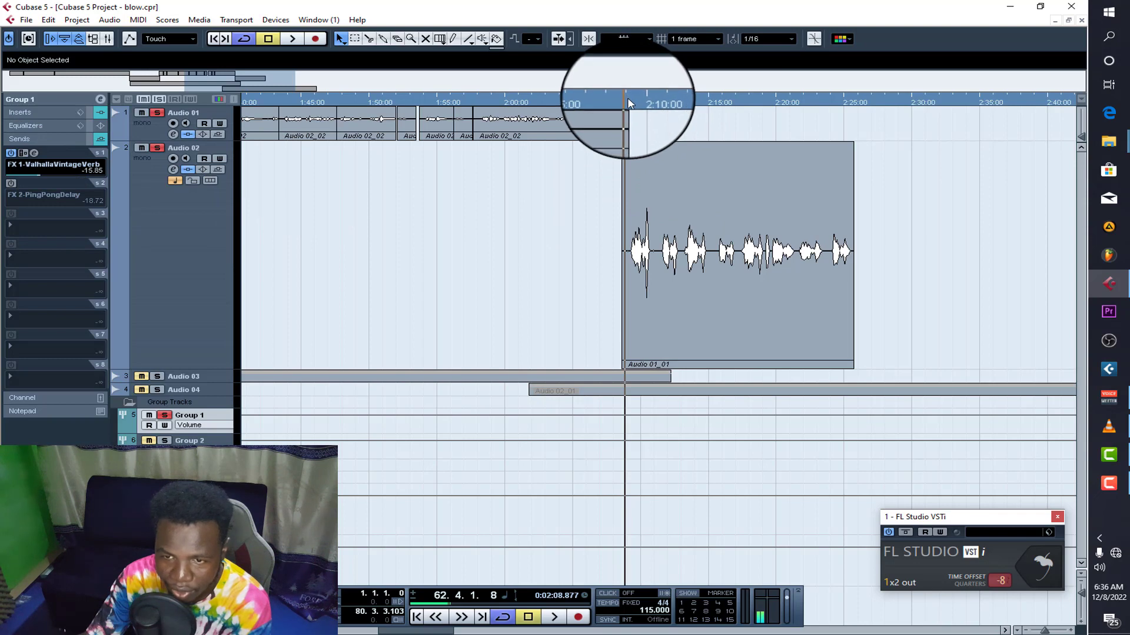
pyautogui.press('space')
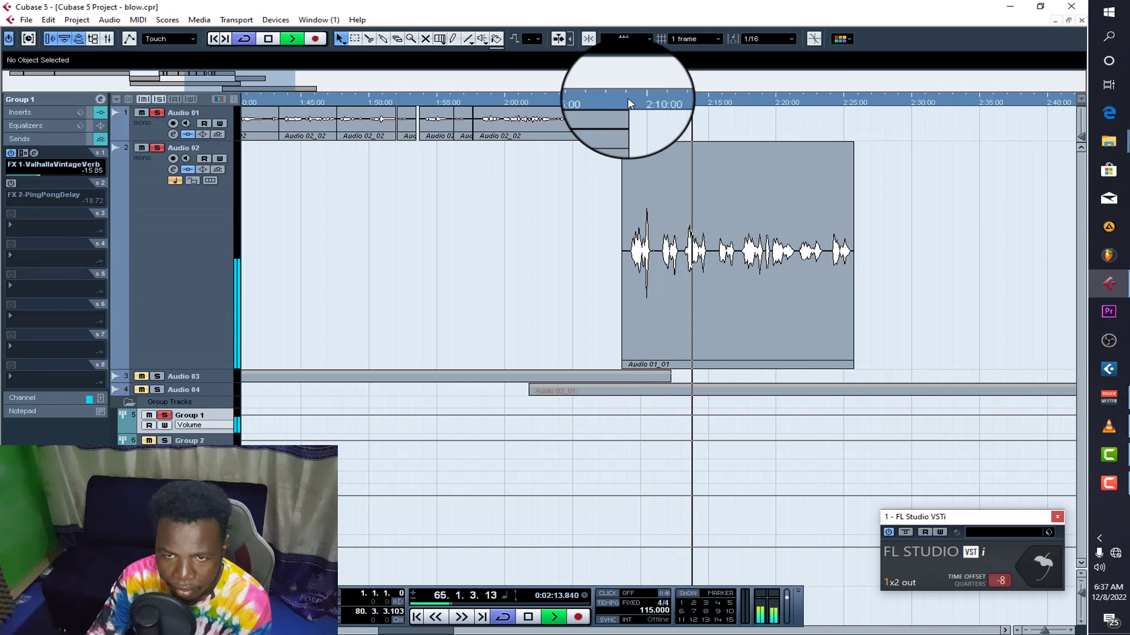
pyautogui.press('space')
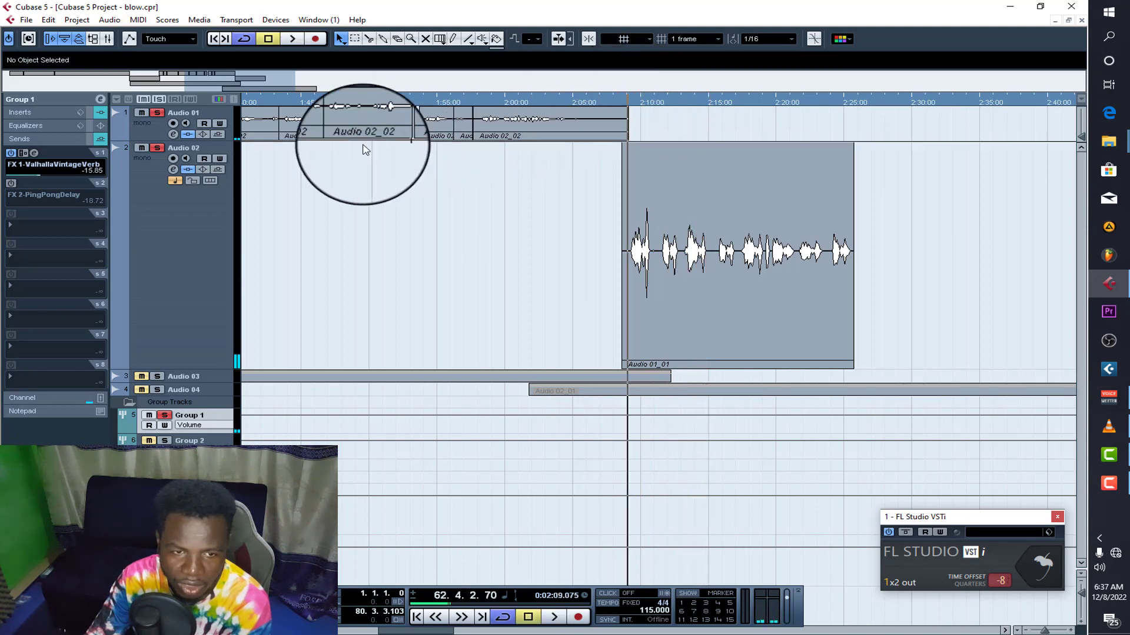
# Reactivate the PingPongDelay send on Group 1, review its delay settings, and play the vocal with both sends active.
pyautogui.click(10, 183)
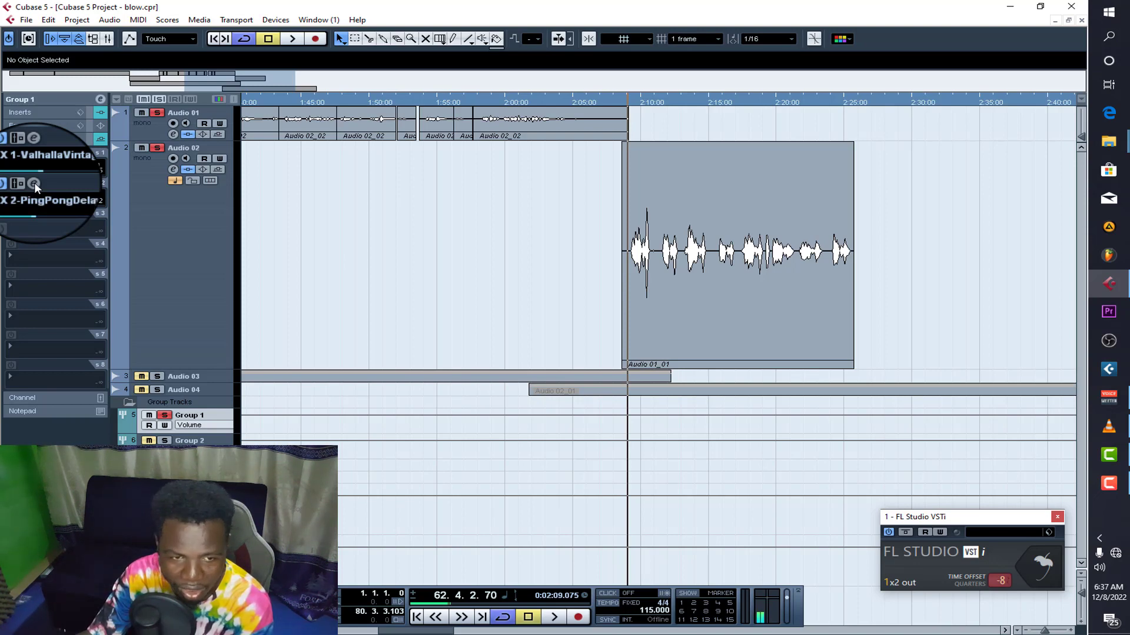
pyautogui.click(34, 182)
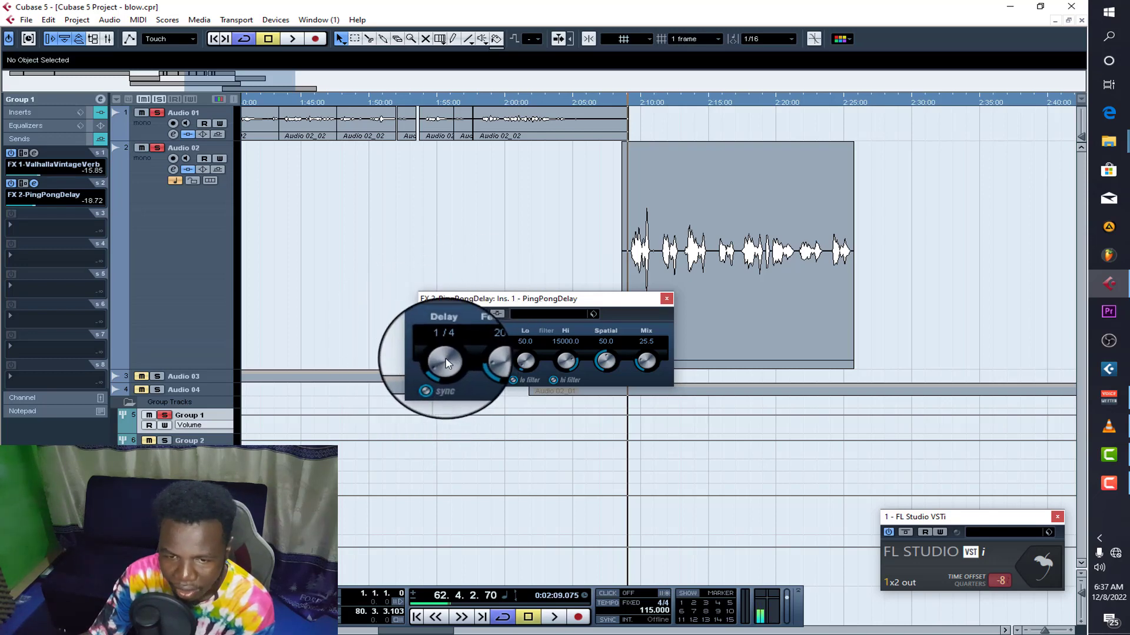
pyautogui.click(664, 295)
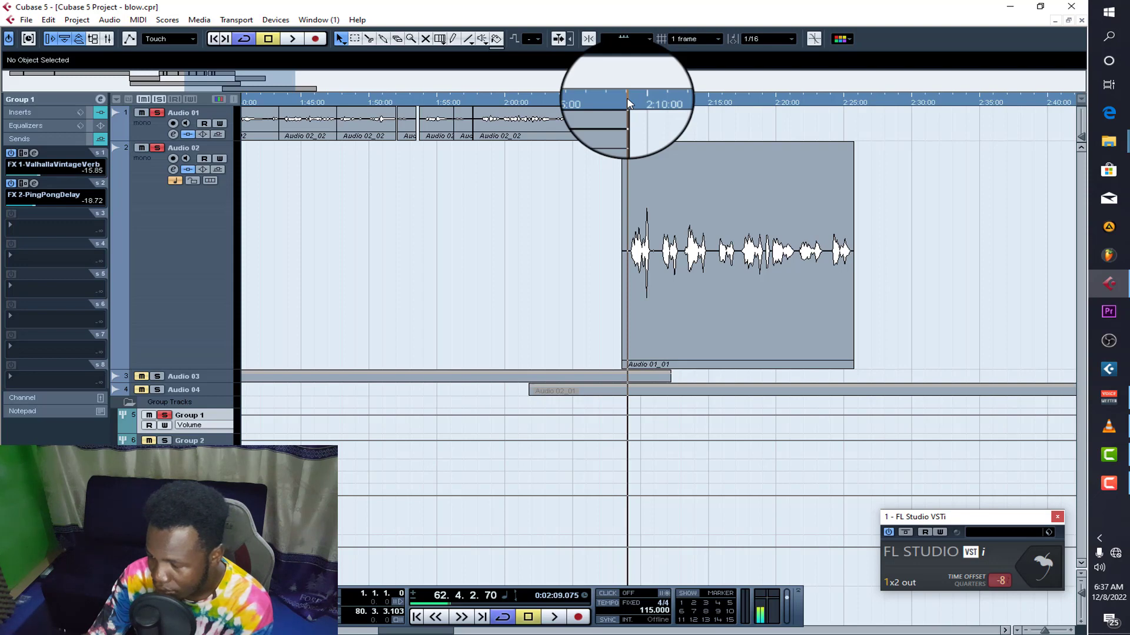
pyautogui.press('space')
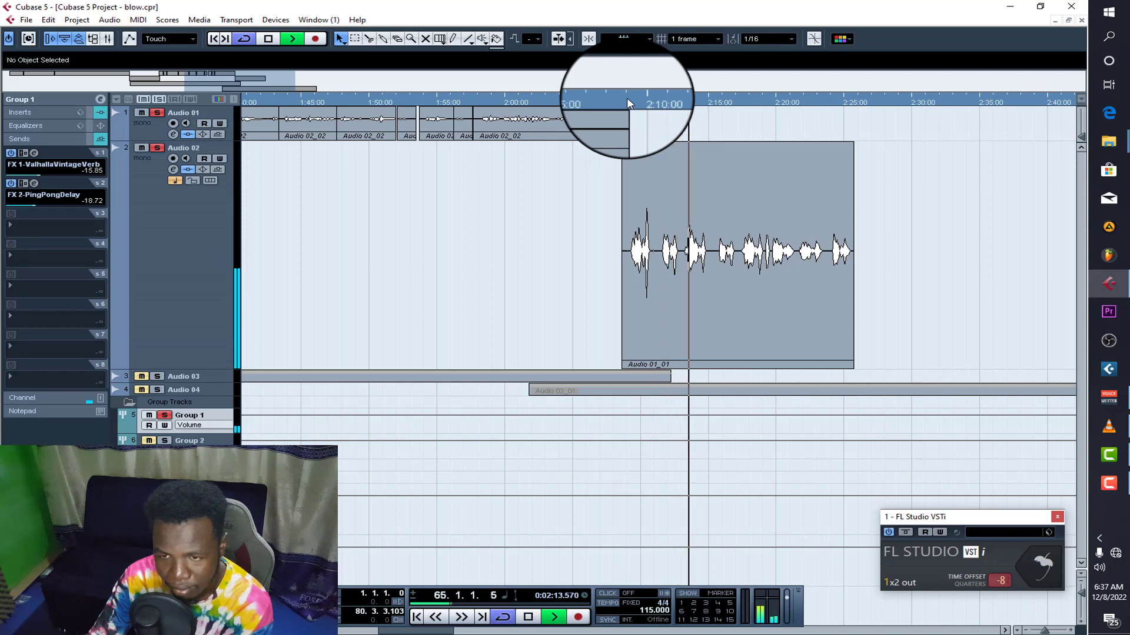
pyautogui.press('space')
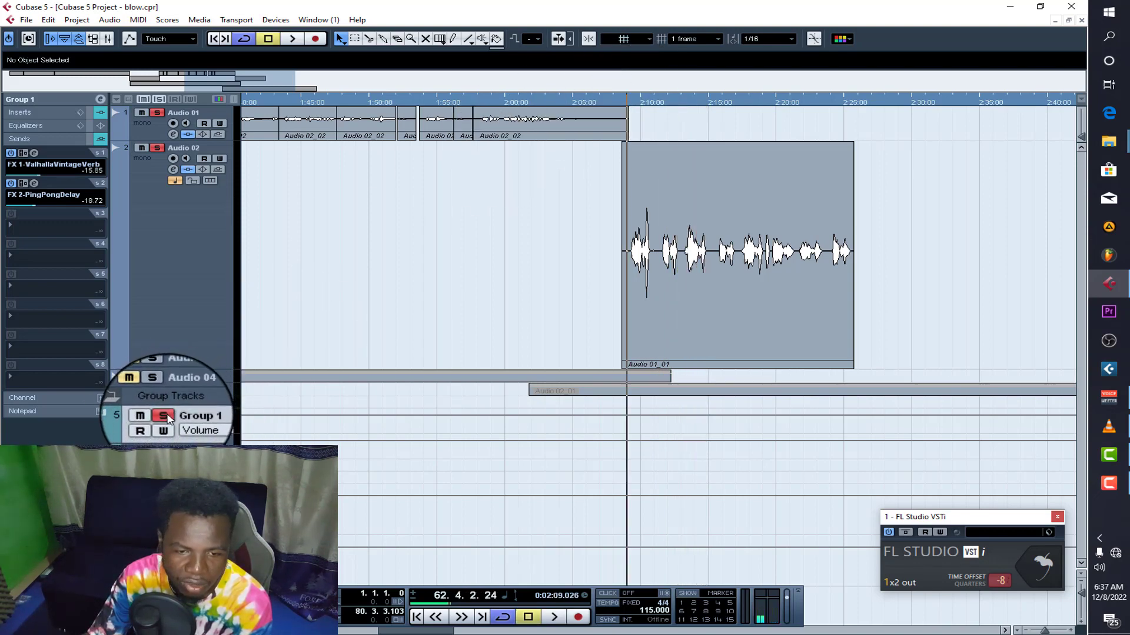
# Clear the Group 1 solo and save the project.
pyautogui.click(26, 20)
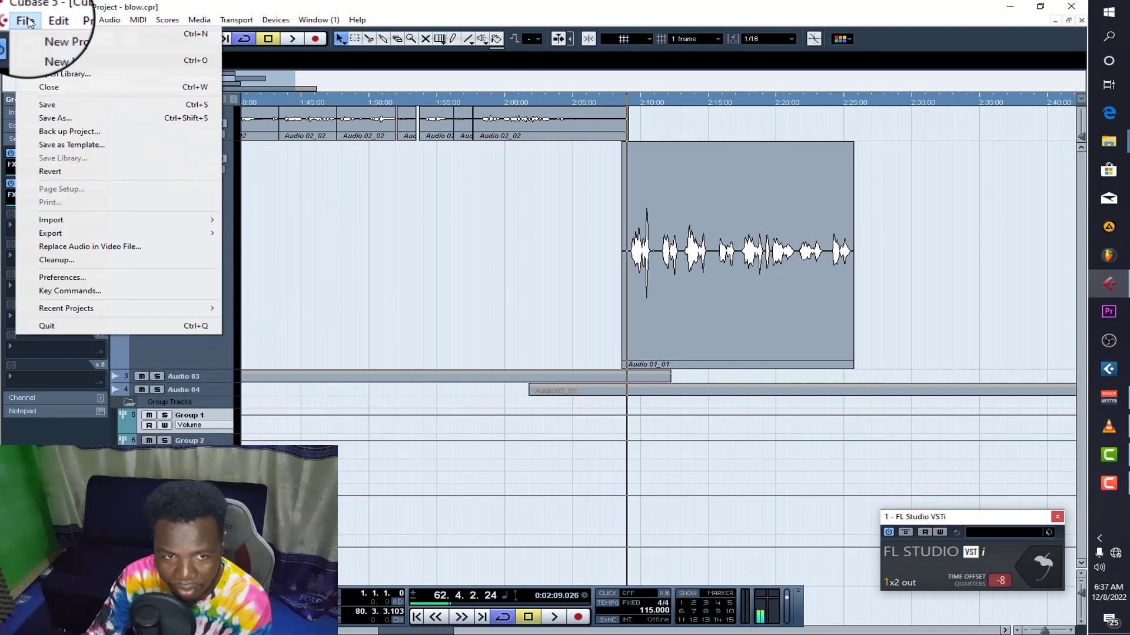
pyautogui.click(70, 107)
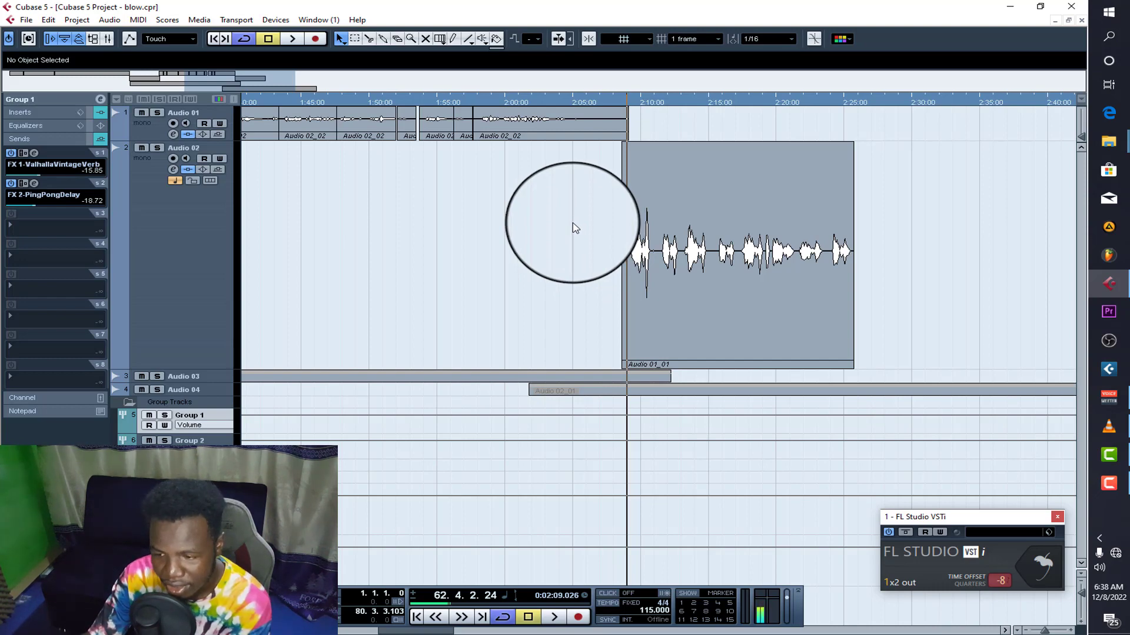
# Switch to the linked FL Studio project and show its mixer.
pyautogui.click(1042, 578)
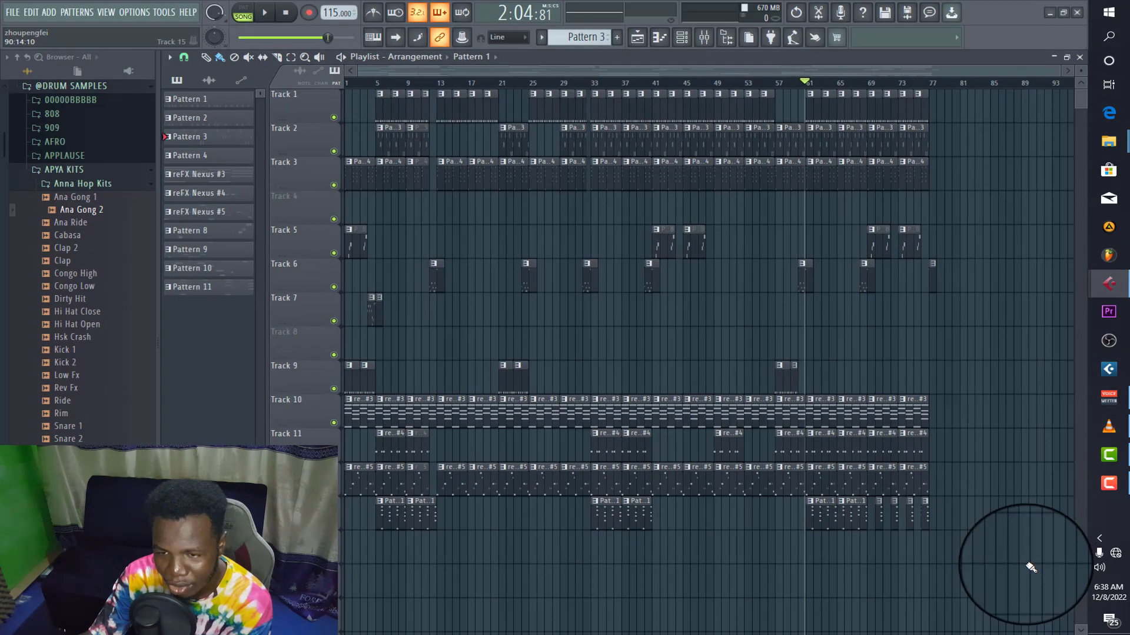
pyautogui.click(1063, 55)
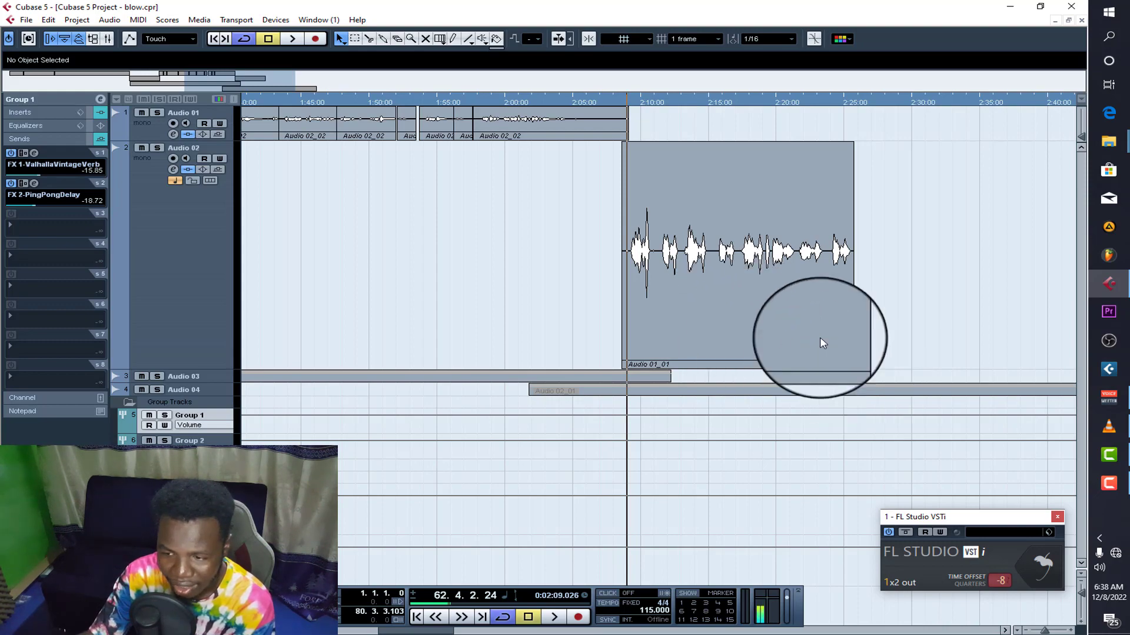
pyautogui.click(1040, 568)
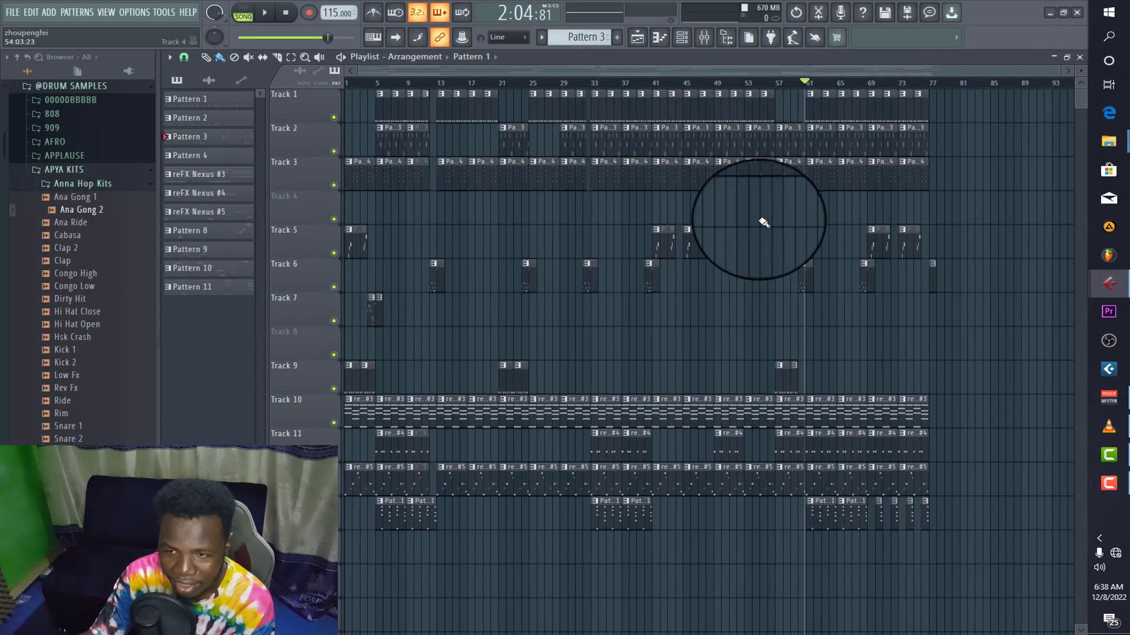
pyautogui.click(704, 37)
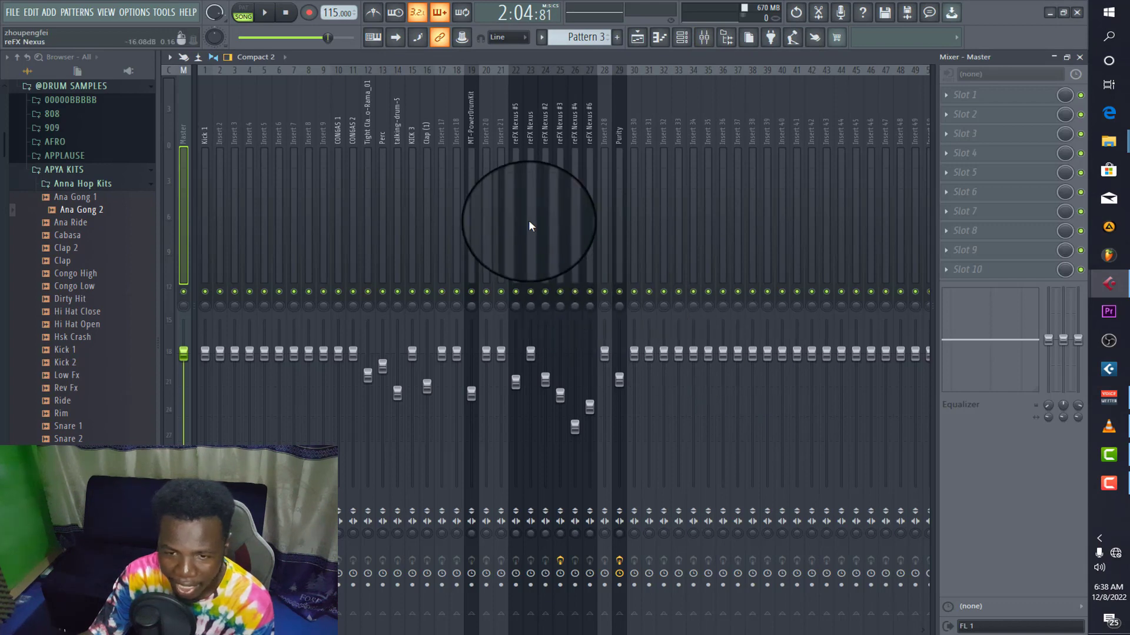
# Play the beat with the reFX Nexus #3 mixer track soloed, and stop playback.
pyautogui.press('space')
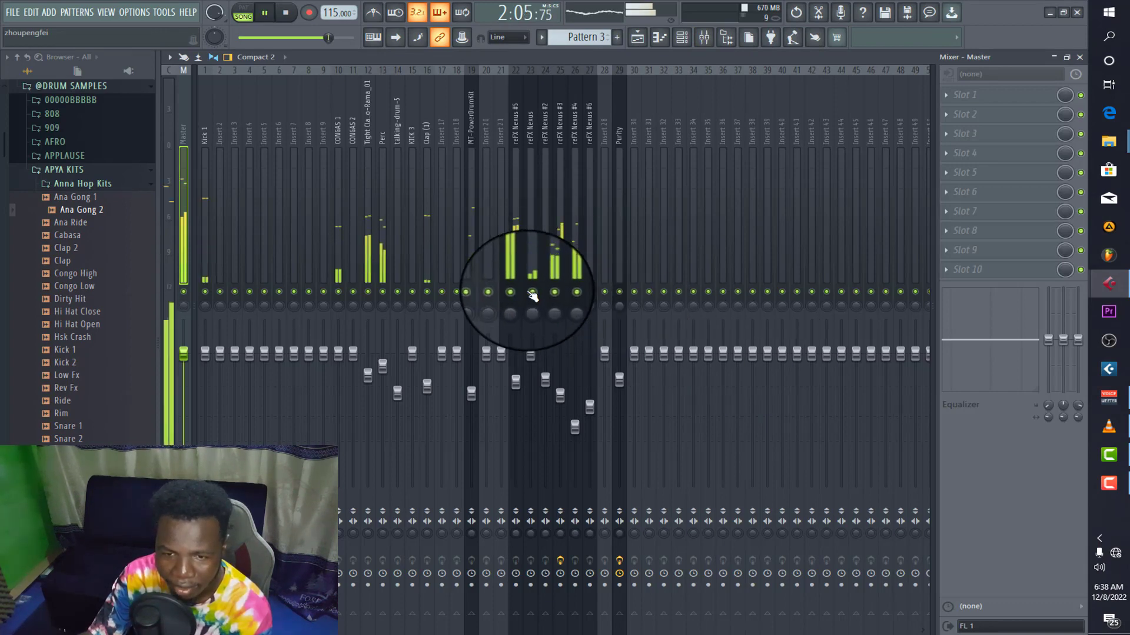
pyautogui.click(563, 250)
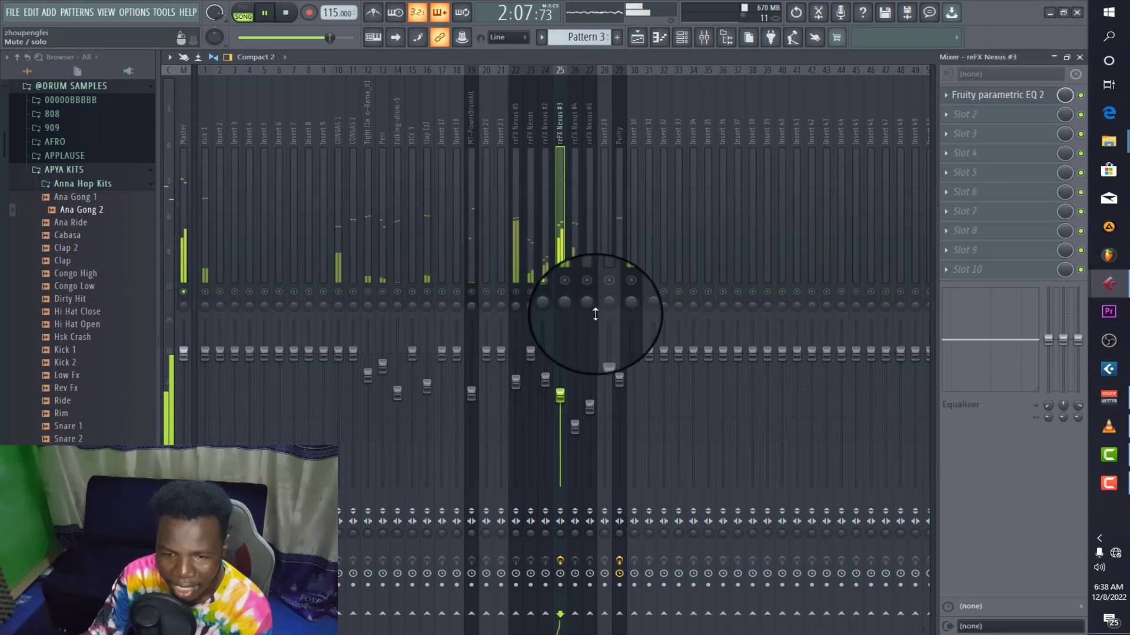
pyautogui.press('space')
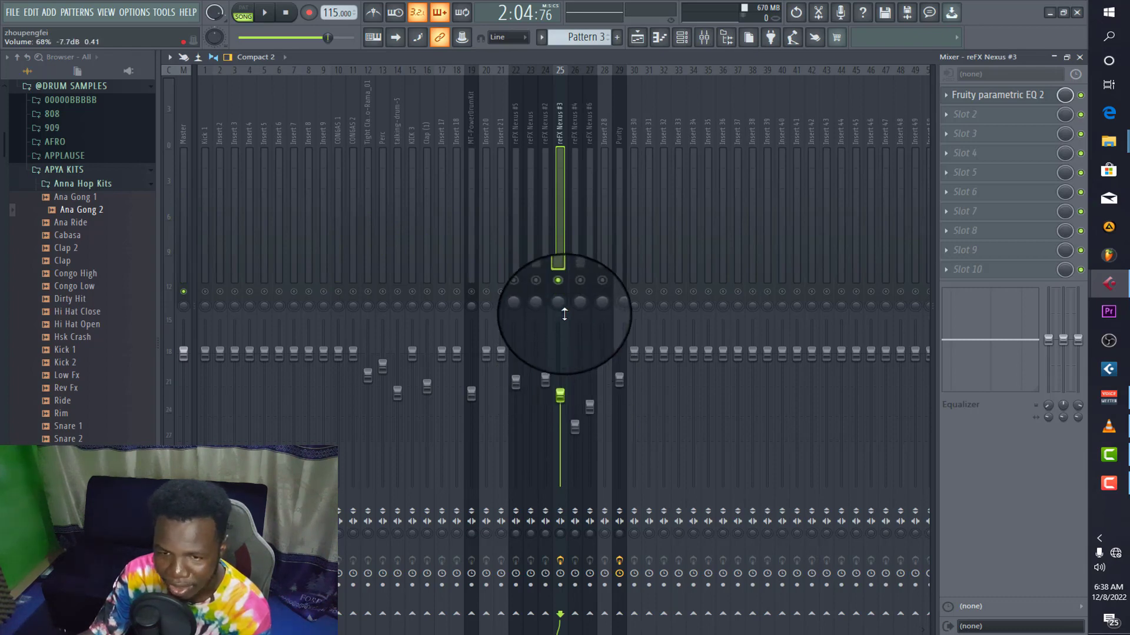
# Solo the Purity mixer track during playback, audition it, and stop.
pyautogui.press('space')
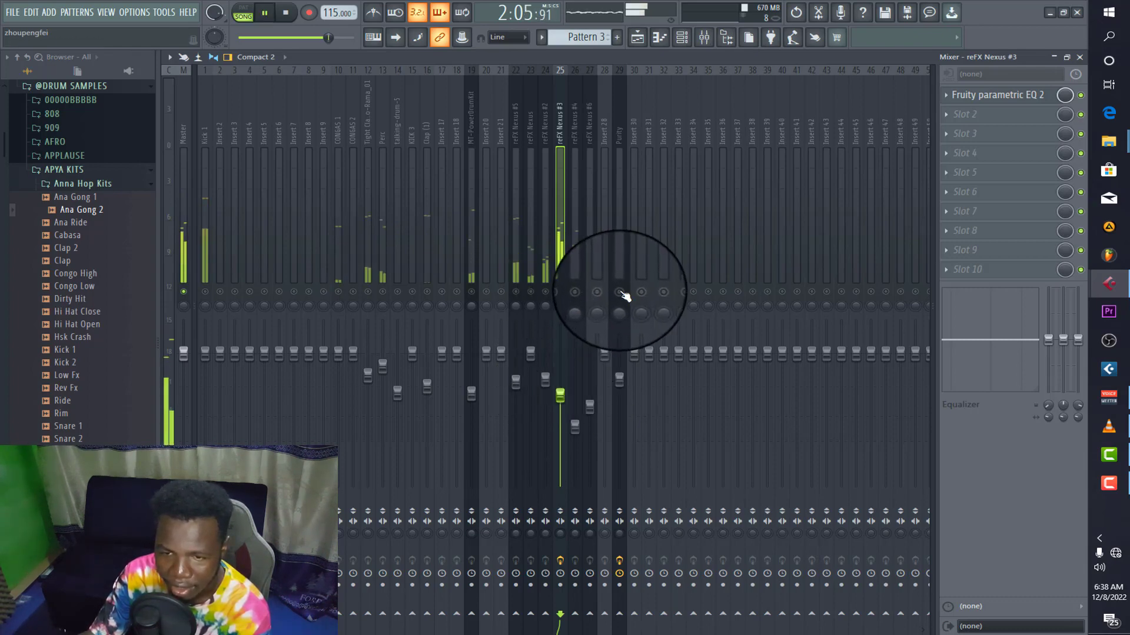
pyautogui.click(620, 262)
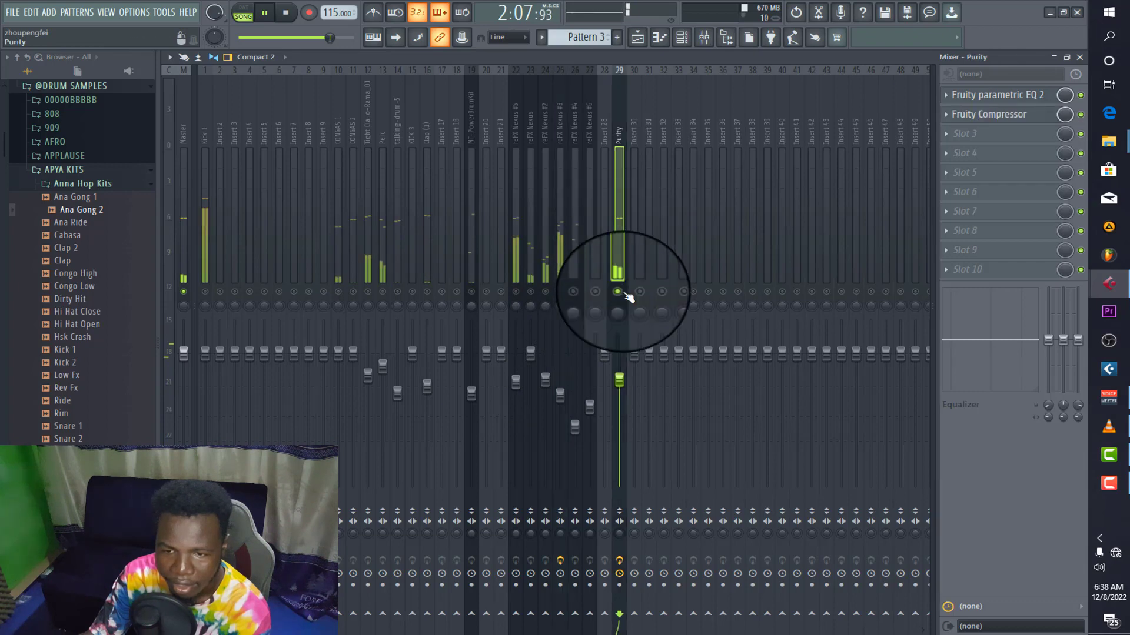
pyautogui.press('space')
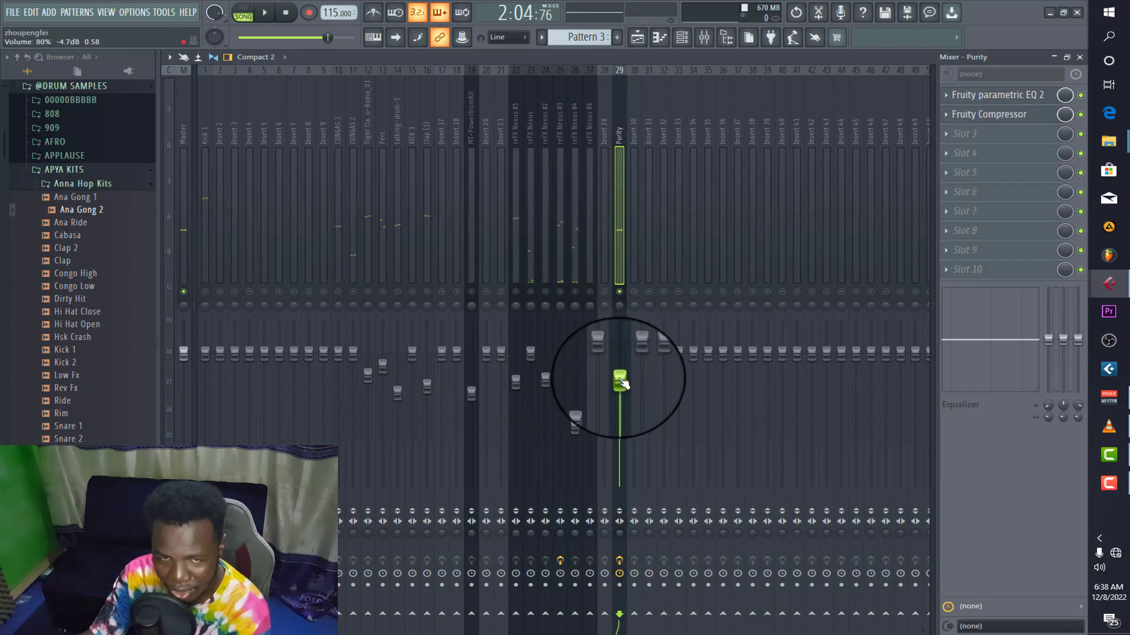
pyautogui.press('space')
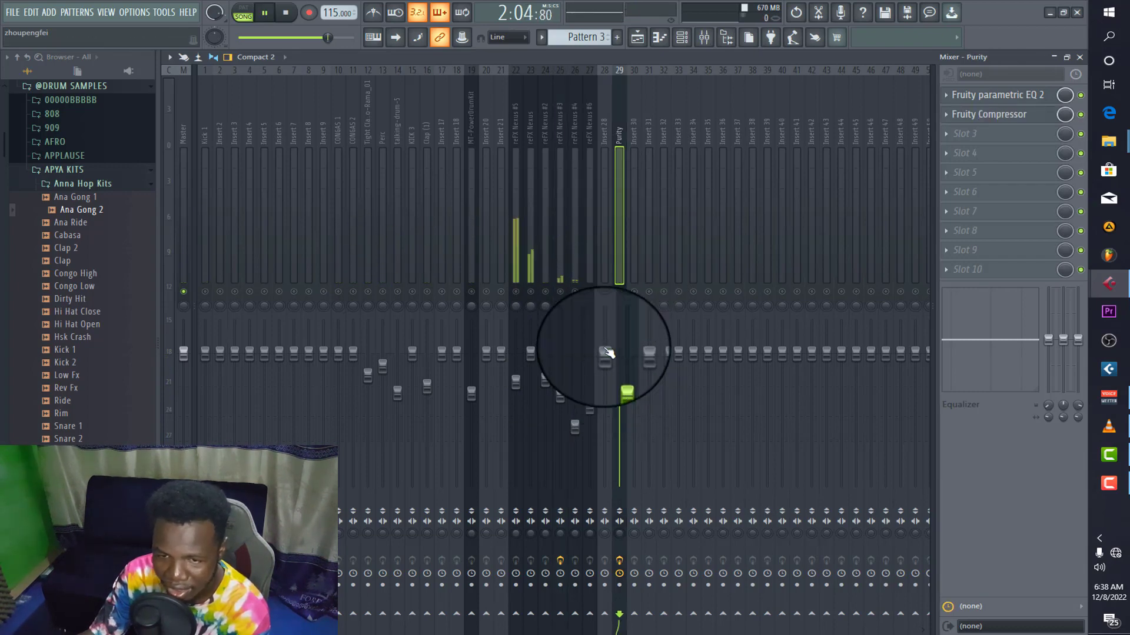
pyautogui.press('space')
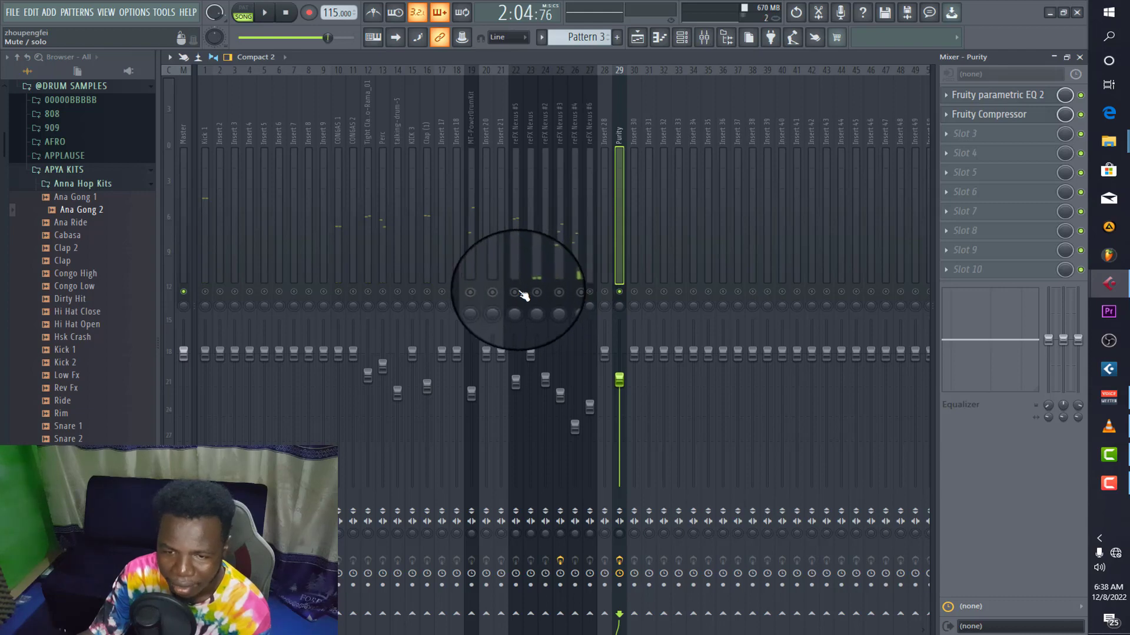
# Play the beat with the reFX Nexus #5 mixer track heard together with Purity, and stop playback.
pyautogui.click(515, 266)
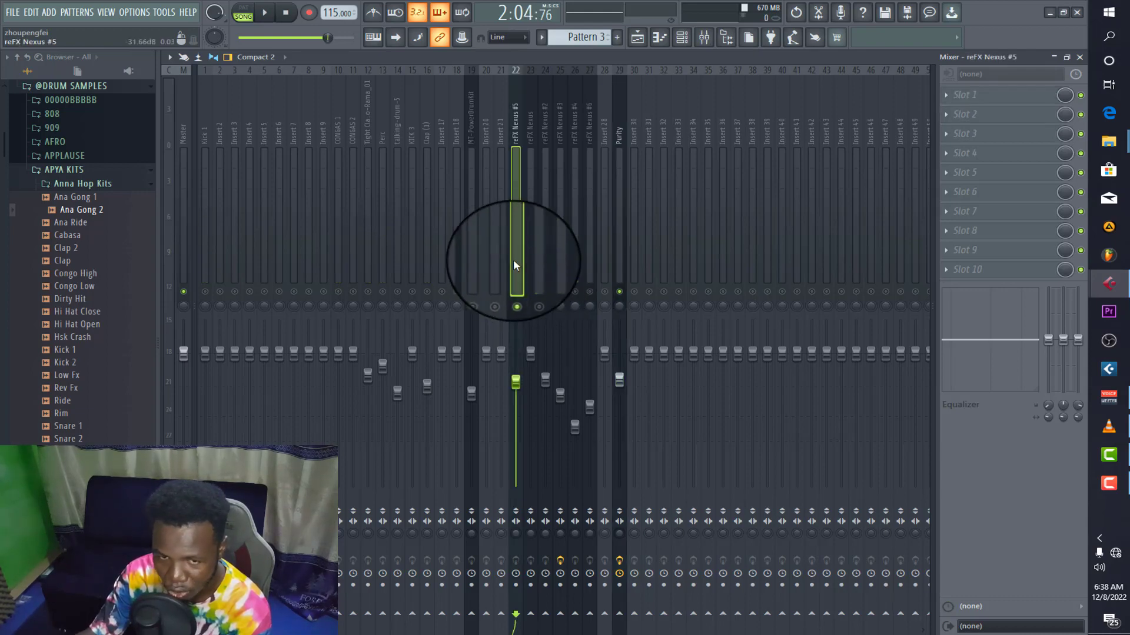
pyautogui.press('space')
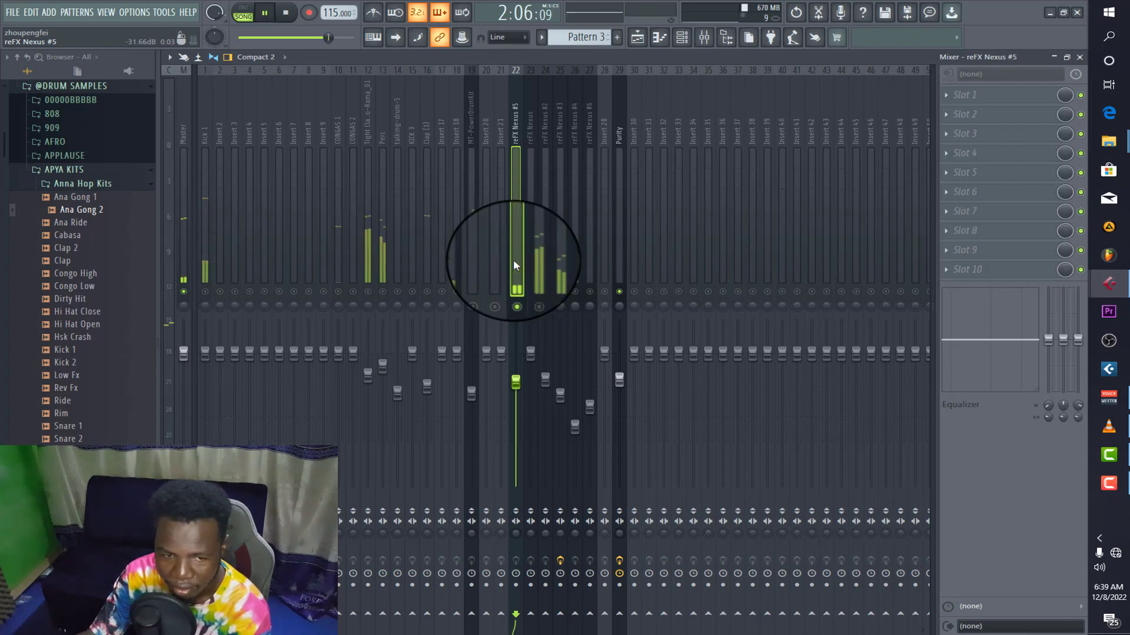
pyautogui.press('space')
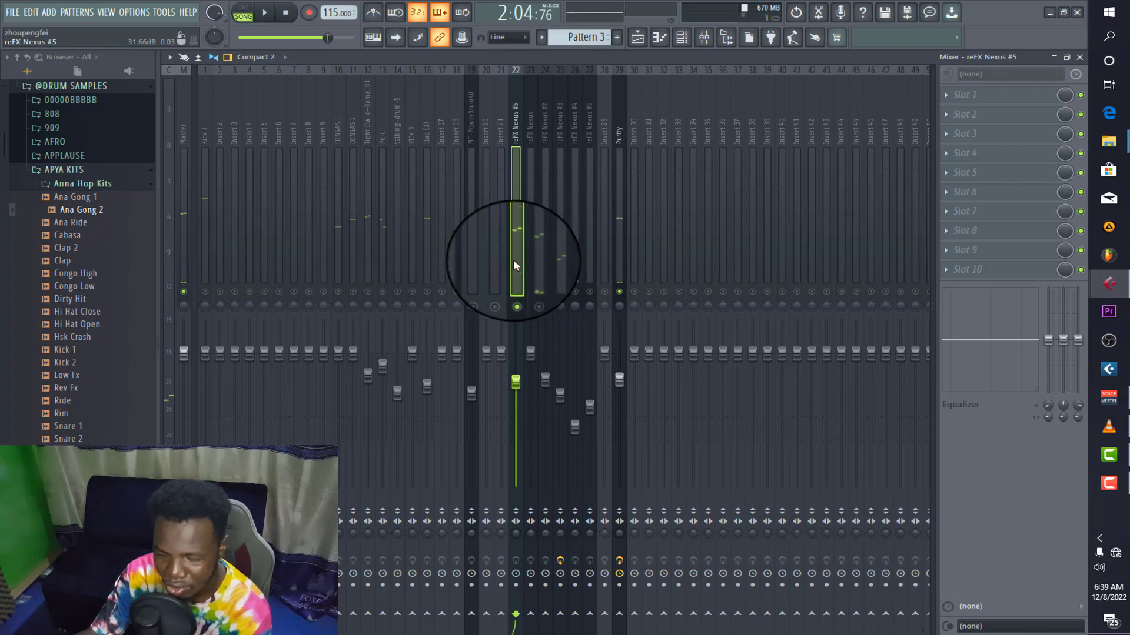
# Clear the solo so all FL Studio mixer tracks sound again, close the mixer, and return to the Cubase project.
pyautogui.rightClick(589, 291)
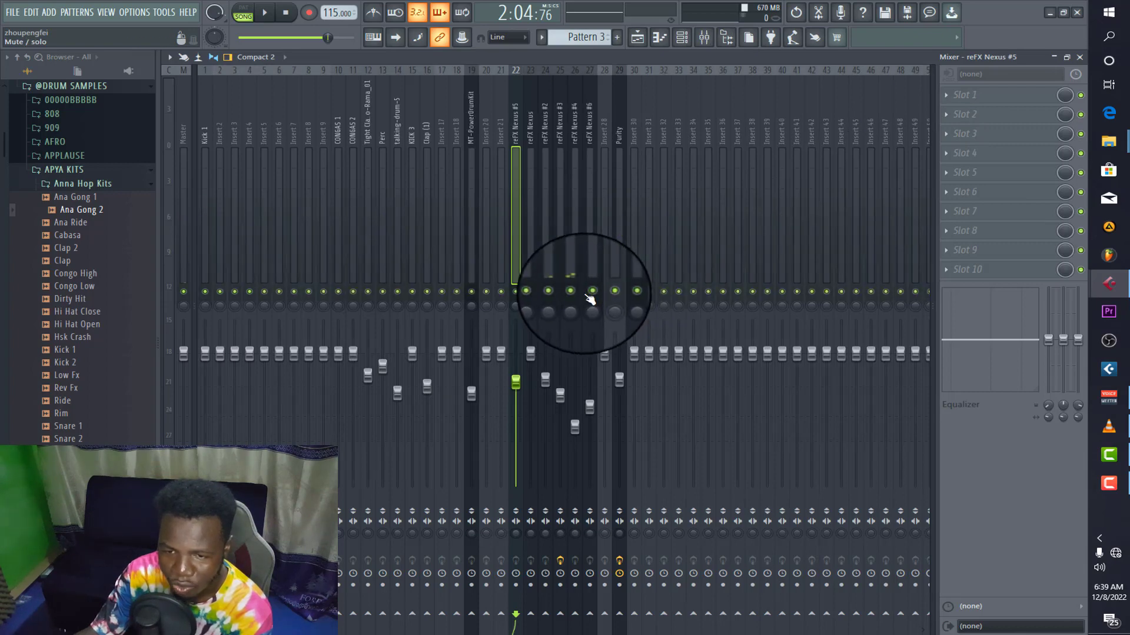
pyautogui.click(1071, 59)
pyautogui.click(1071, 12)
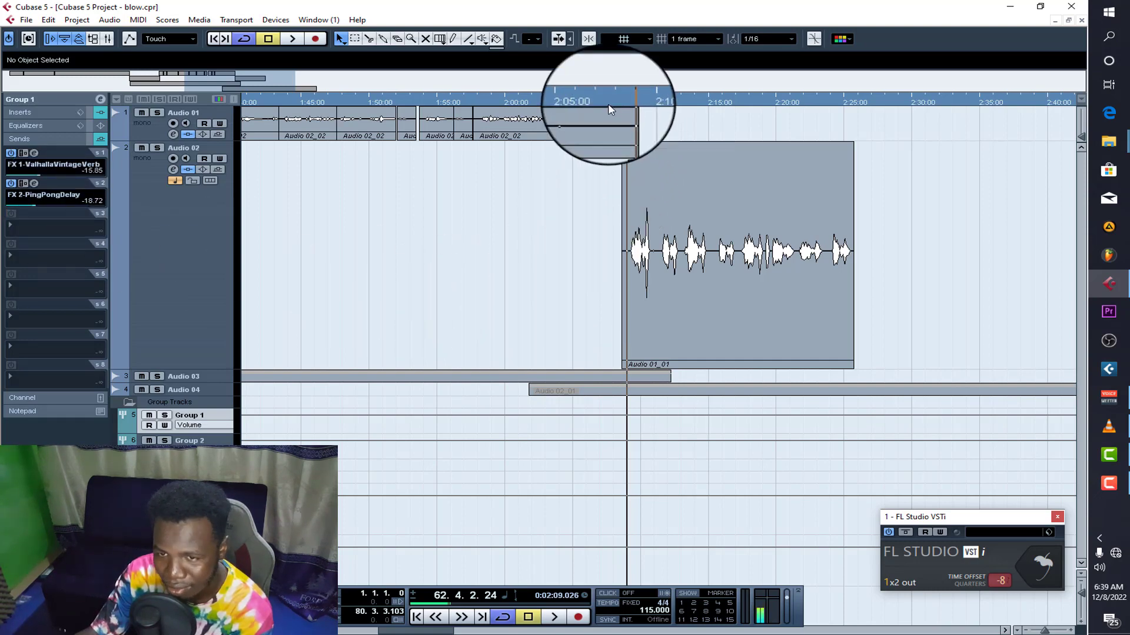
# Play the full Cubase mix from just after the 2:05 mark.
pyautogui.click(589, 103)
pyautogui.press('space')
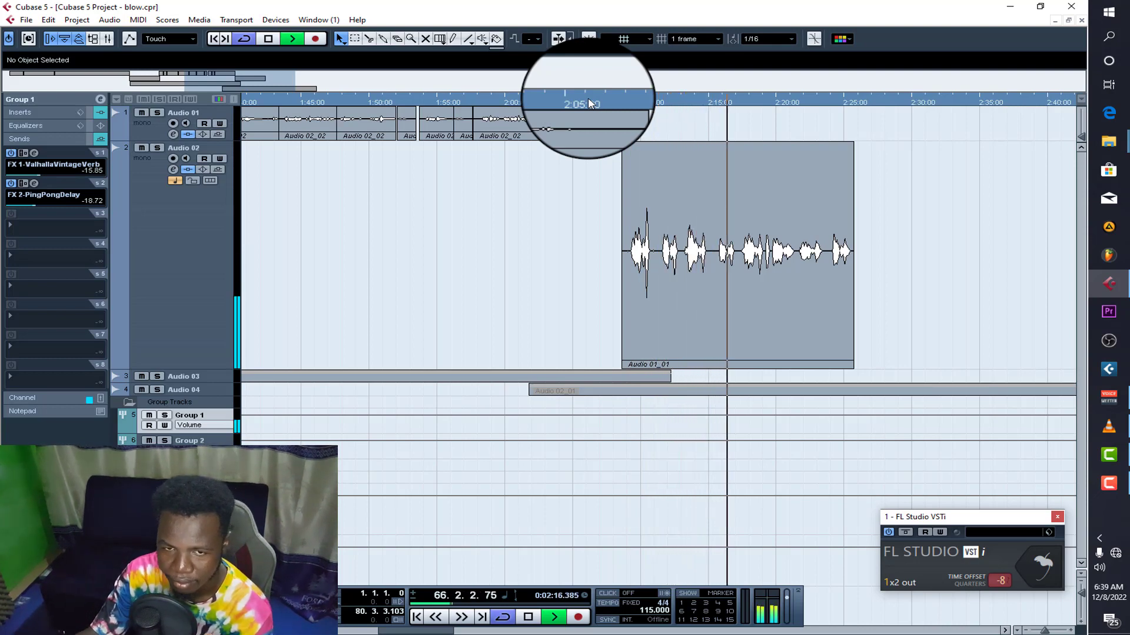
pyautogui.moveTo(295, 77); pyautogui.dragTo(598, 77)
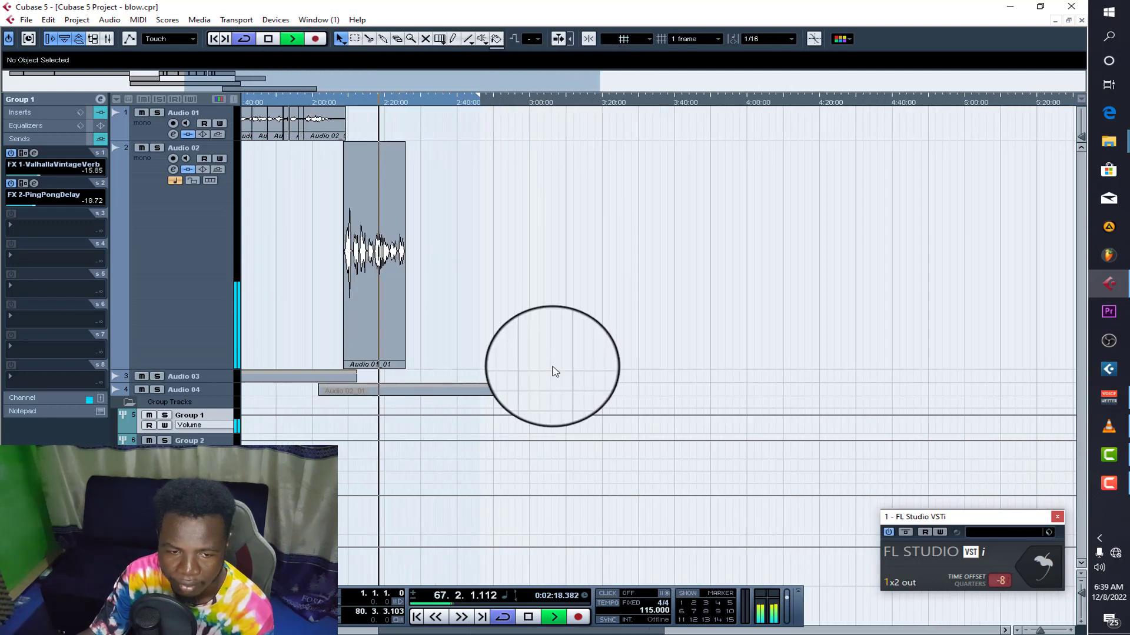
# Show Group 1's basic channel settings, check the channel levels in the mixer during playback, and close the mixer.
pyautogui.click(61, 100)
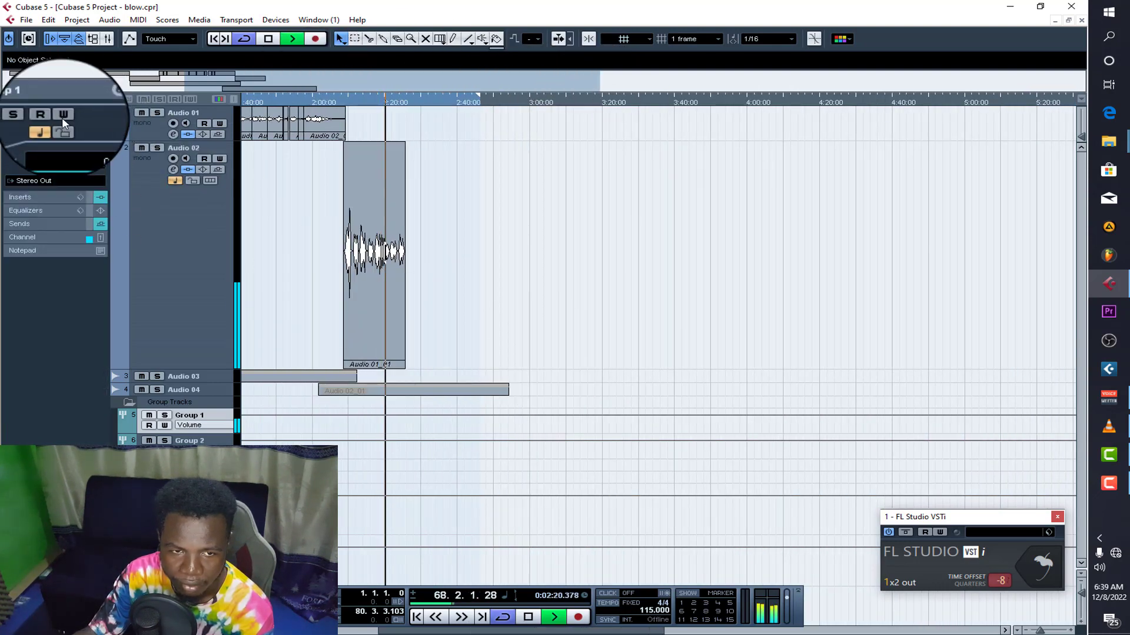
pyautogui.press('F3')
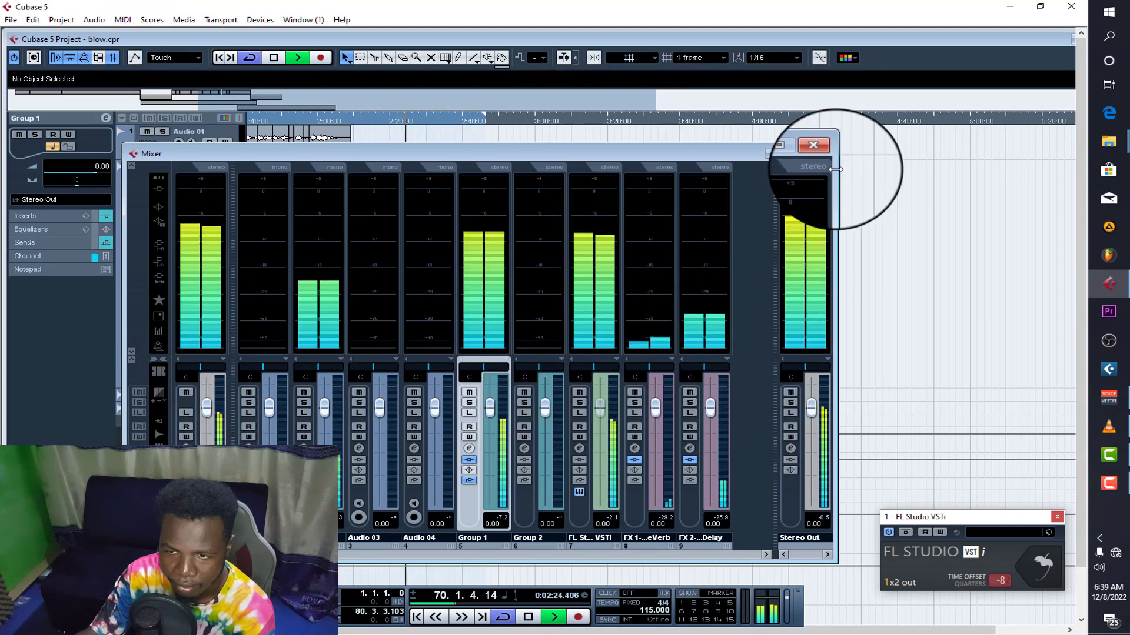
pyautogui.click(813, 145)
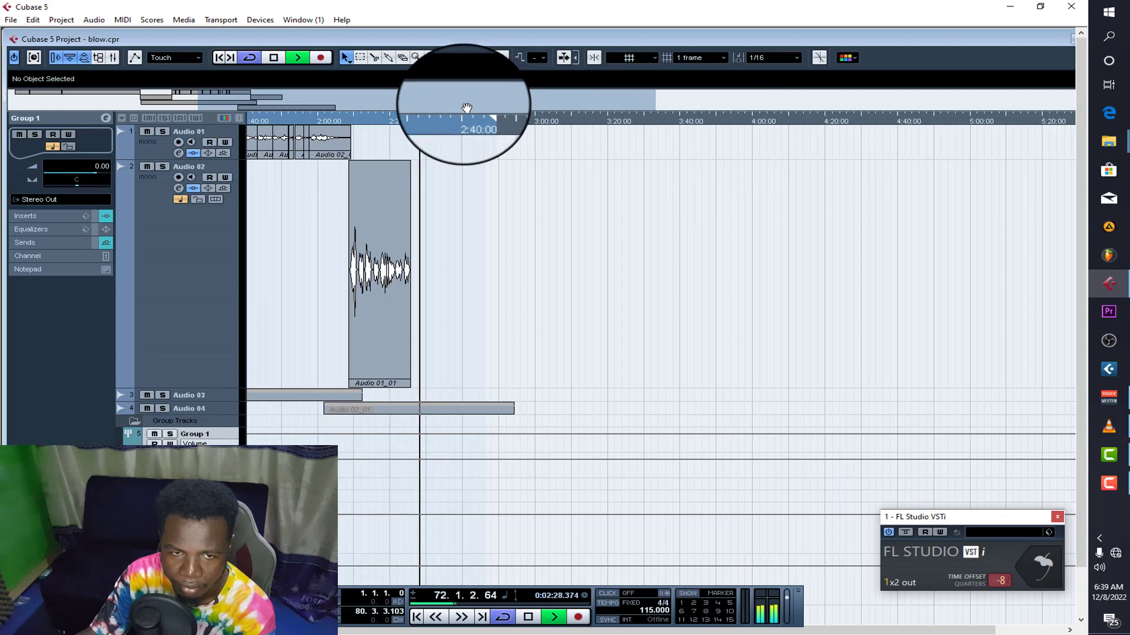
# Collapse the Group Tracks folder and show the whole arrangement from the start of the song.
pyautogui.moveTo(466, 106); pyautogui.dragTo(328, 111)
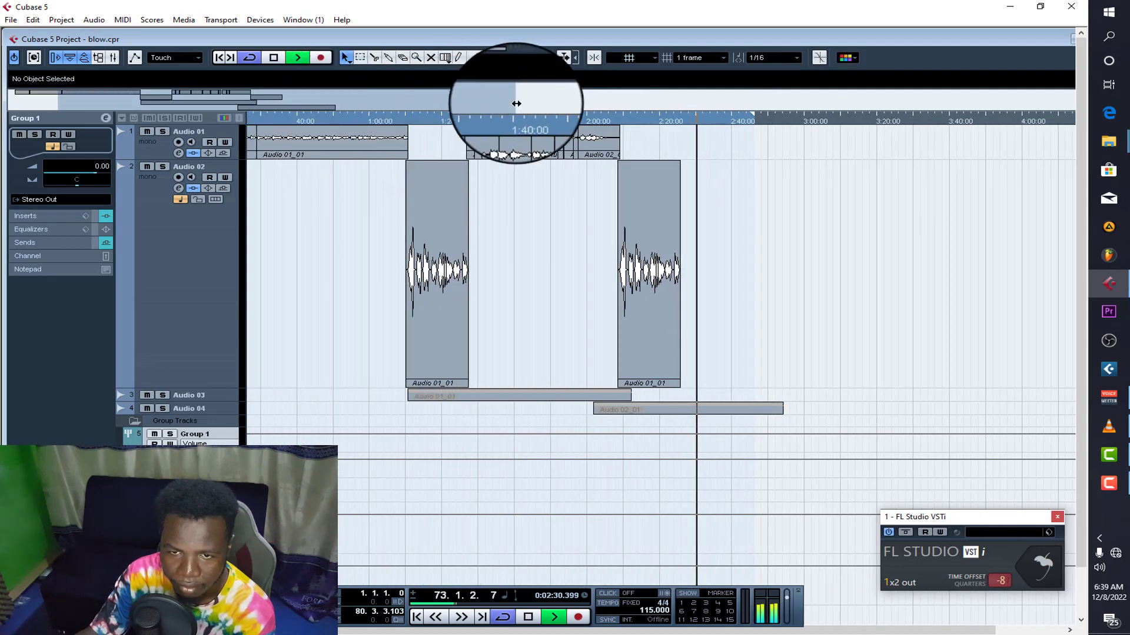
pyautogui.press('g')
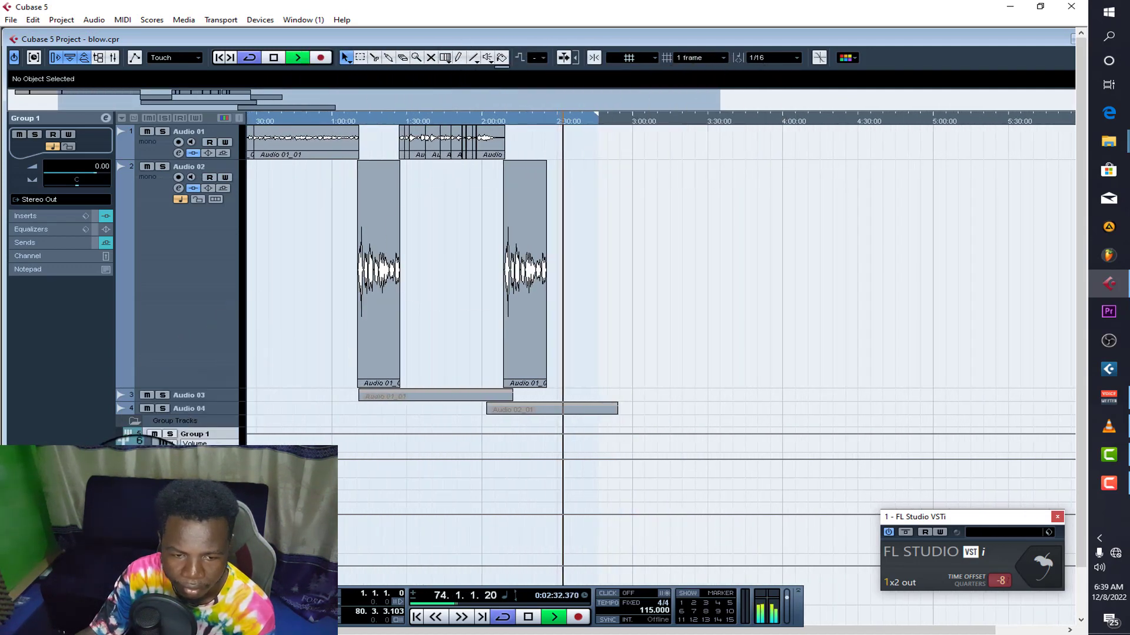
pyautogui.click(136, 422)
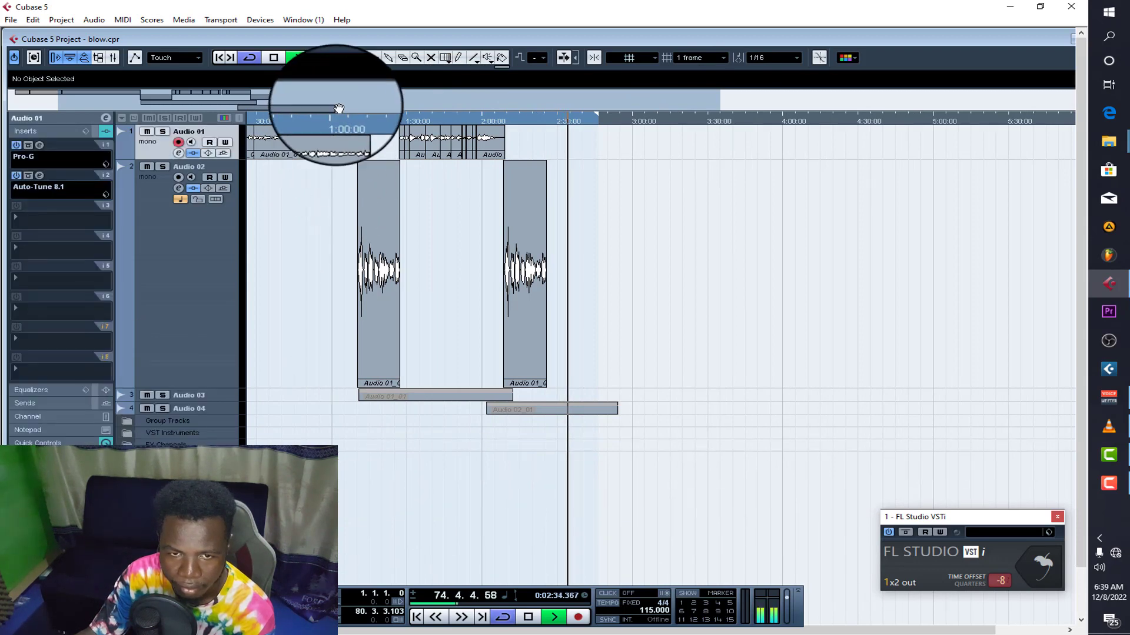
pyautogui.moveTo(339, 108); pyautogui.dragTo(206, 106)
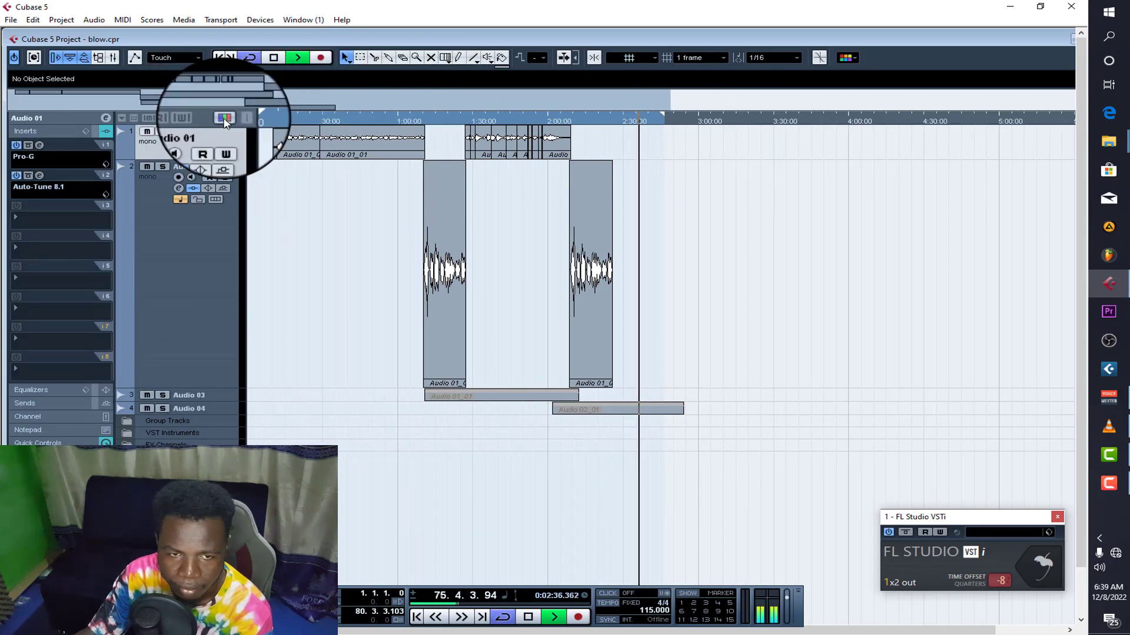